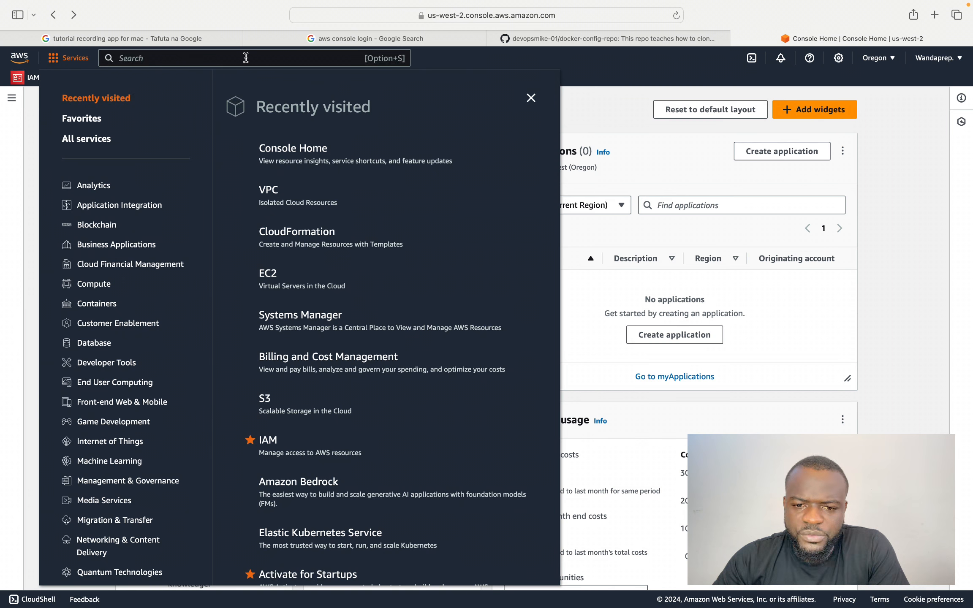
# Search the AWS services for "virtual private" and open the Your VPCs feature.
pyautogui.click(246, 57)
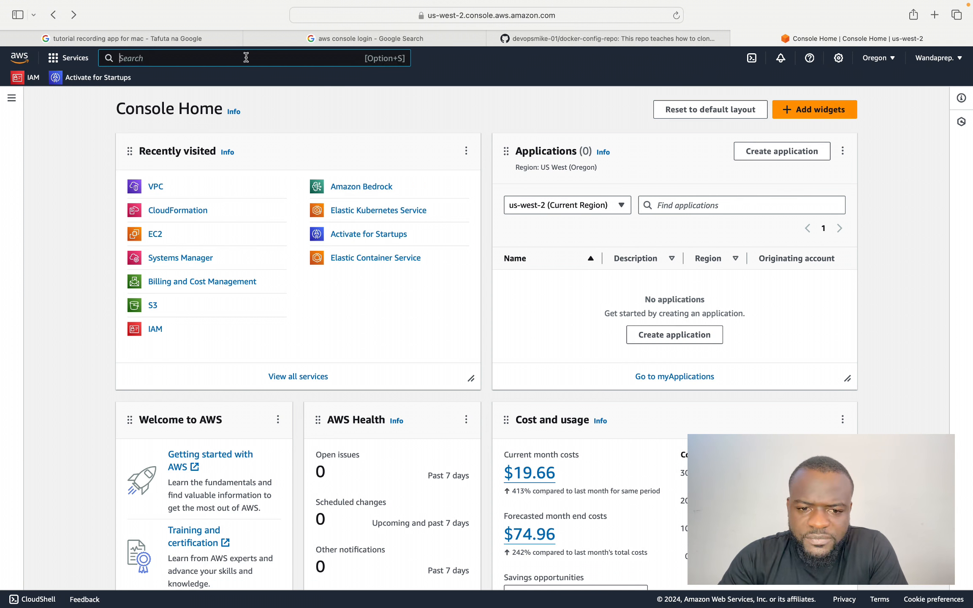
pyautogui.write('virtua')
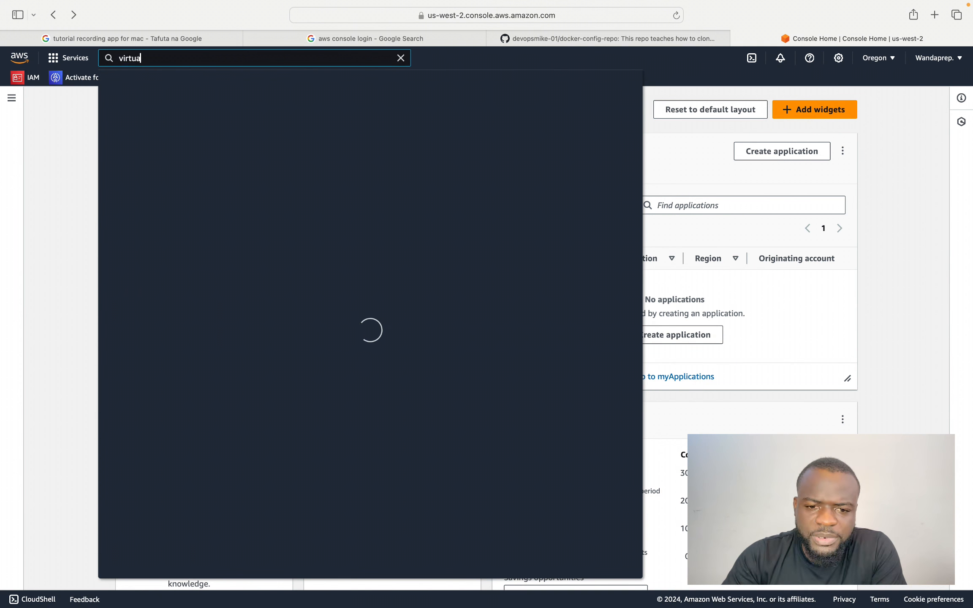
pyautogui.write('l priva')
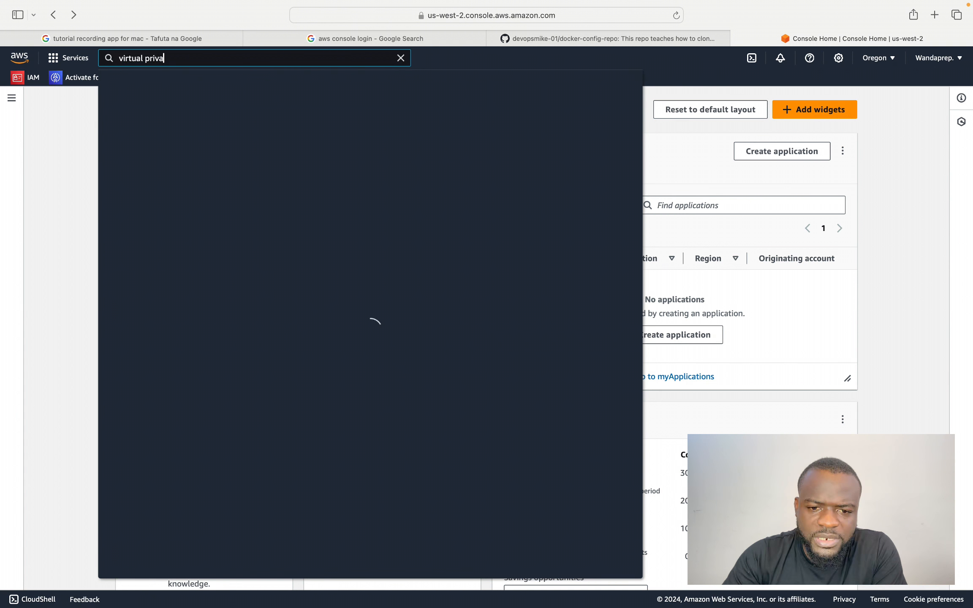
pyautogui.write('re')
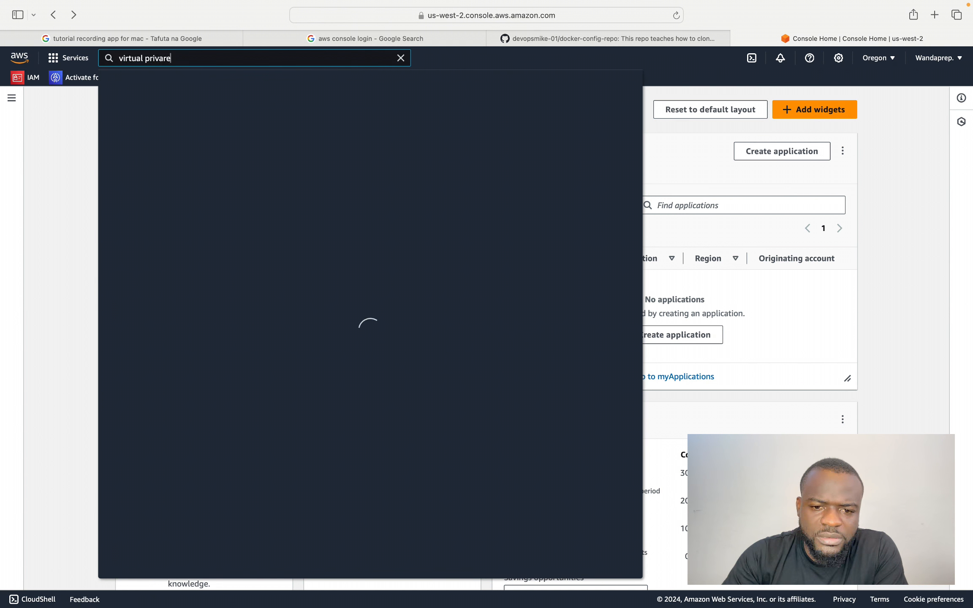
pyautogui.press('BackSpace')
pyautogui.press('BackSpace')
pyautogui.write('t')
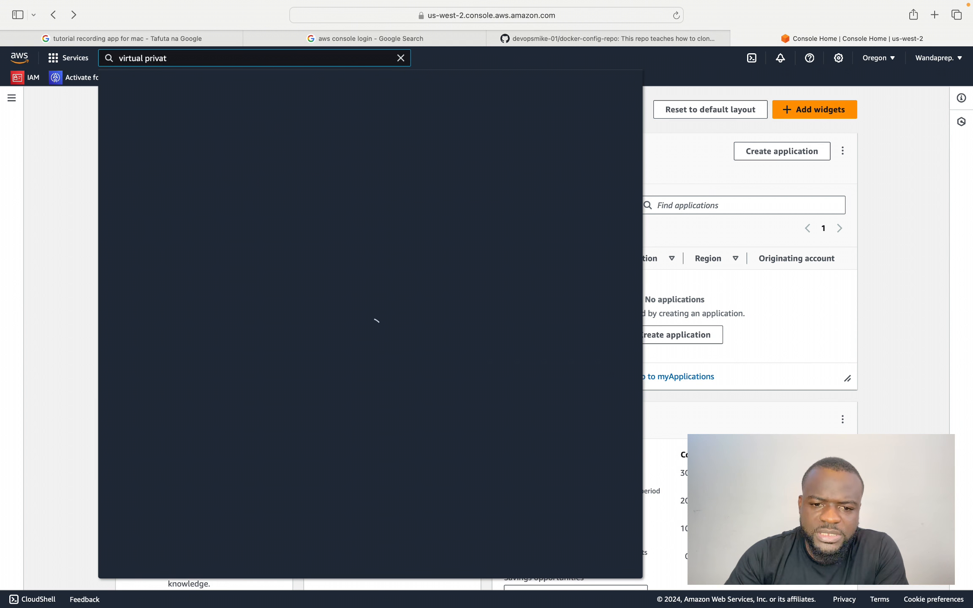
pyautogui.write('e')
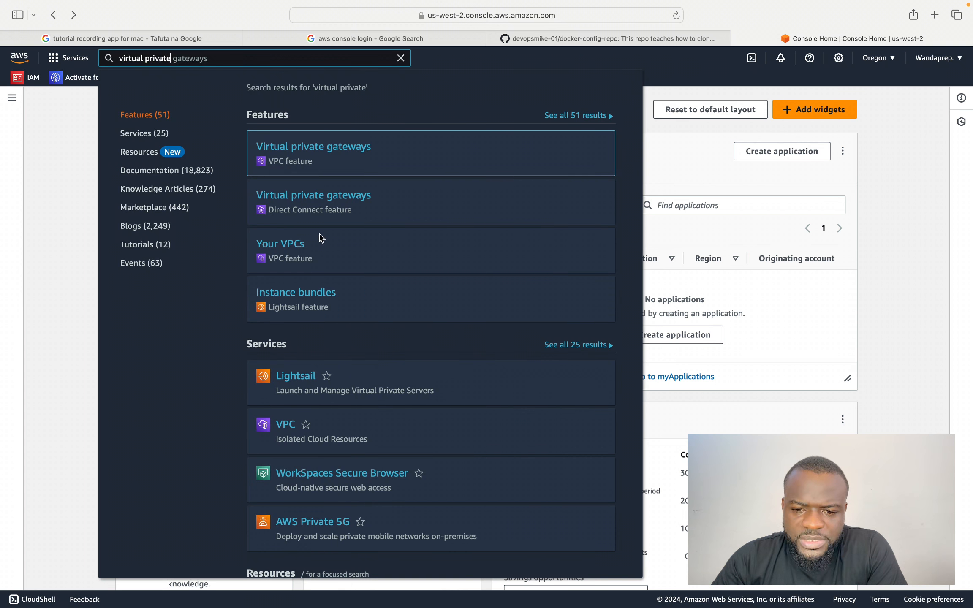
pyautogui.click(290, 242)
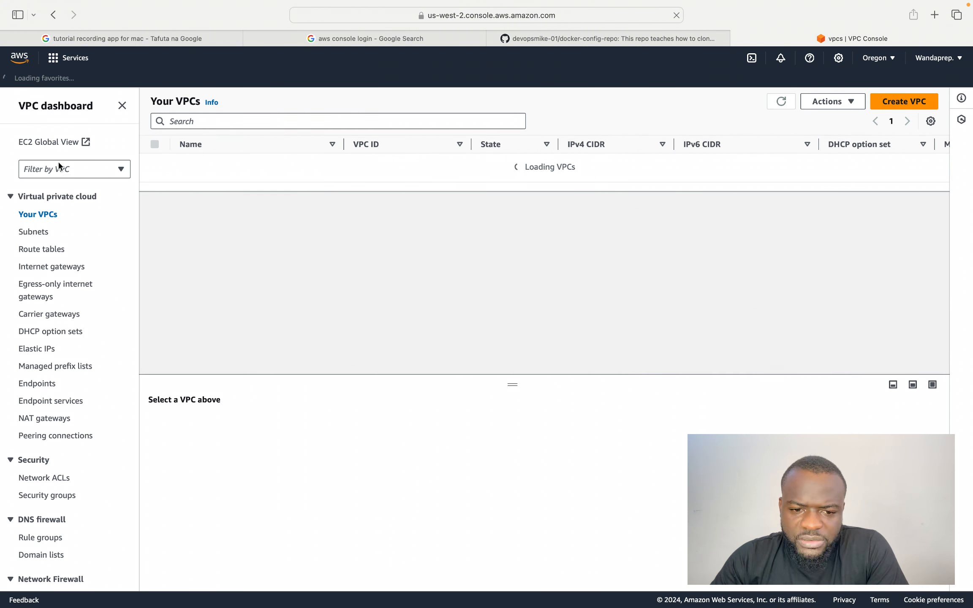
# Open the VPC dashboard and examine its resources by region, including the per-region breakdown of VPCs.
pyautogui.click(60, 108)
pyautogui.scroll(-3, 205, 363)
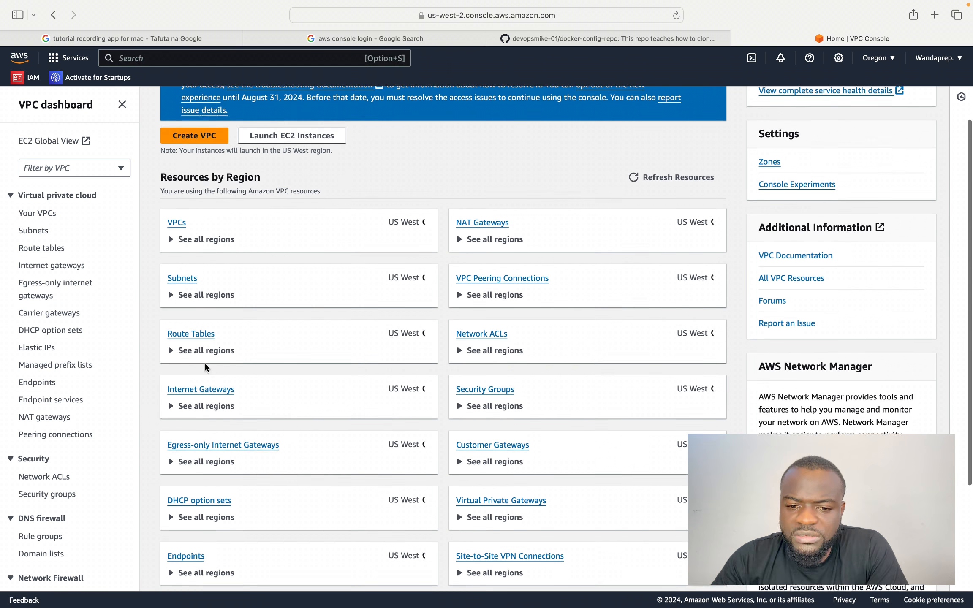
pyautogui.scroll(-4, 205, 368)
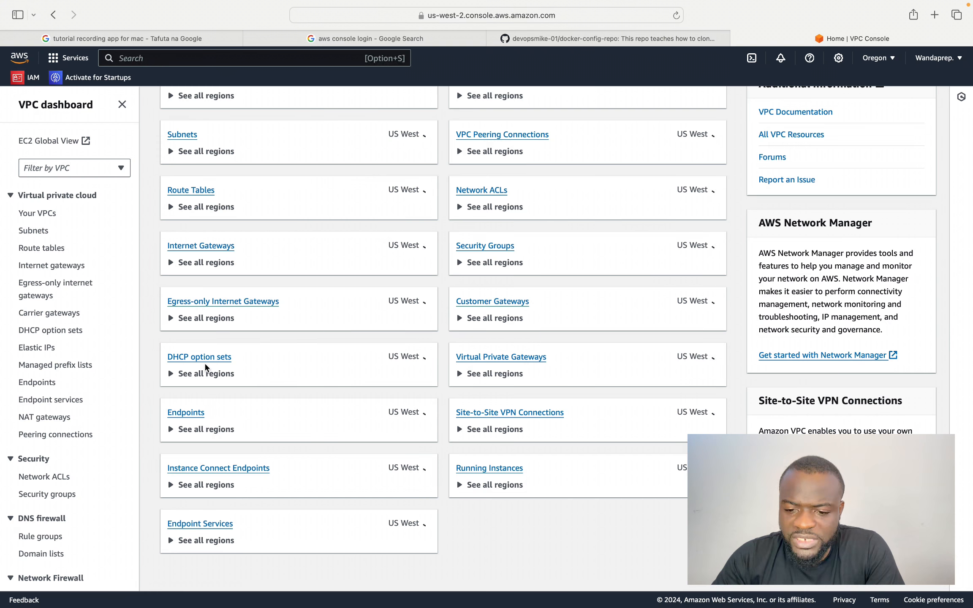
pyautogui.scroll(5, 204, 363)
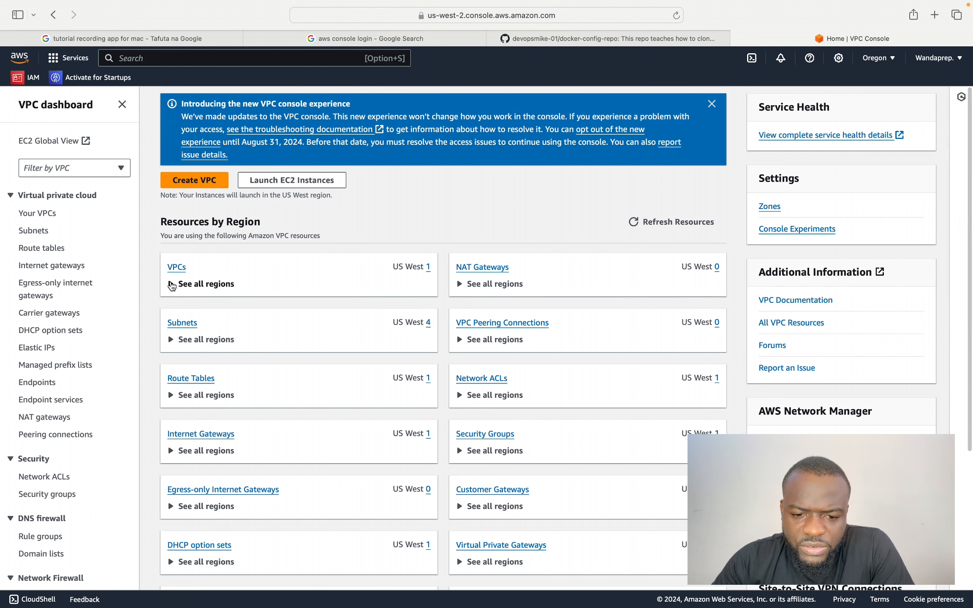
pyautogui.click(172, 285)
pyautogui.scroll(-3, 172, 283)
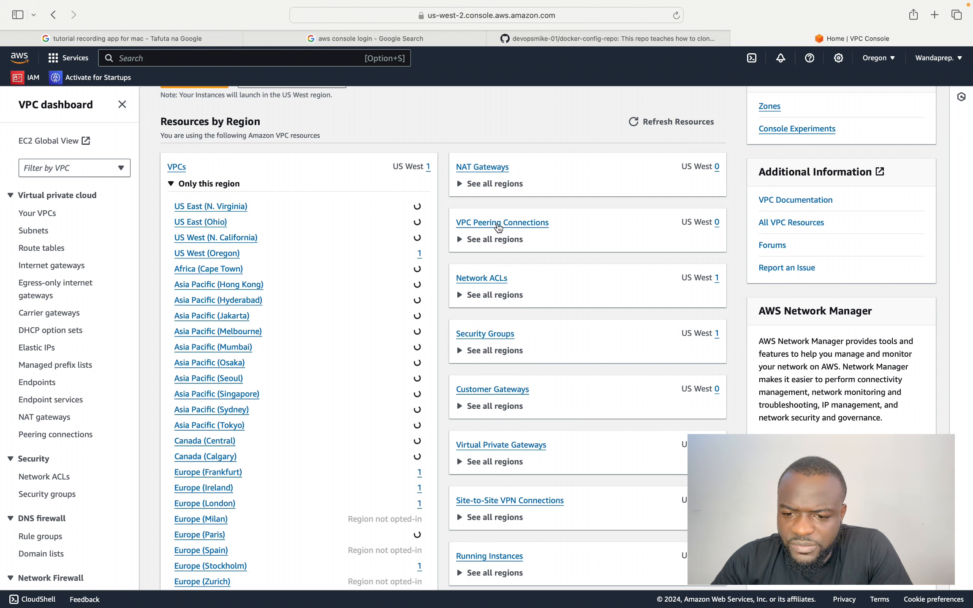
pyautogui.scroll(-1, 480, 267)
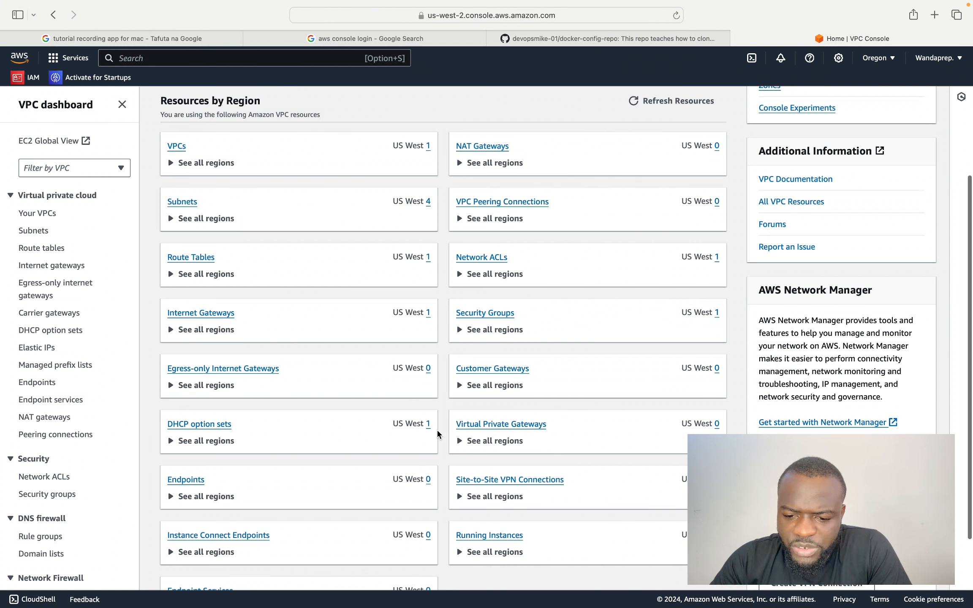
pyautogui.scroll(-3, 276, 481)
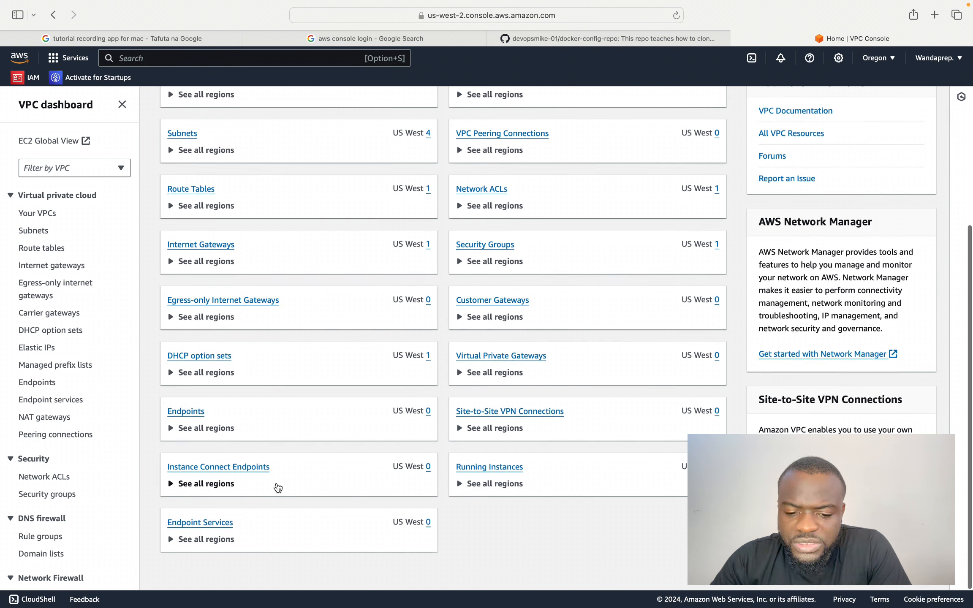
pyautogui.scroll(5, 278, 488)
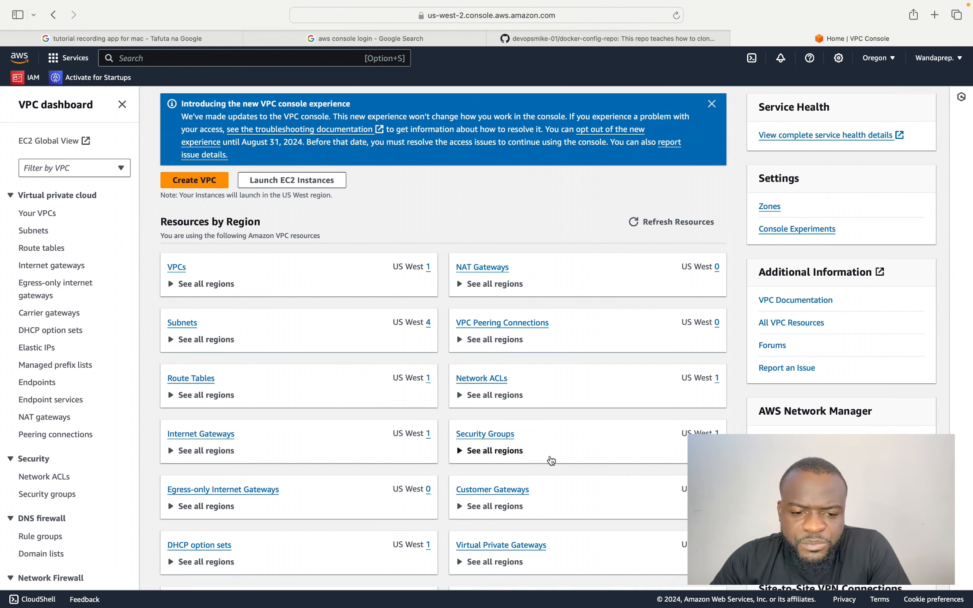
# Open the list of your VPCs and review which AWS regions can be selected, keeping Oregon.
pyautogui.click(36, 214)
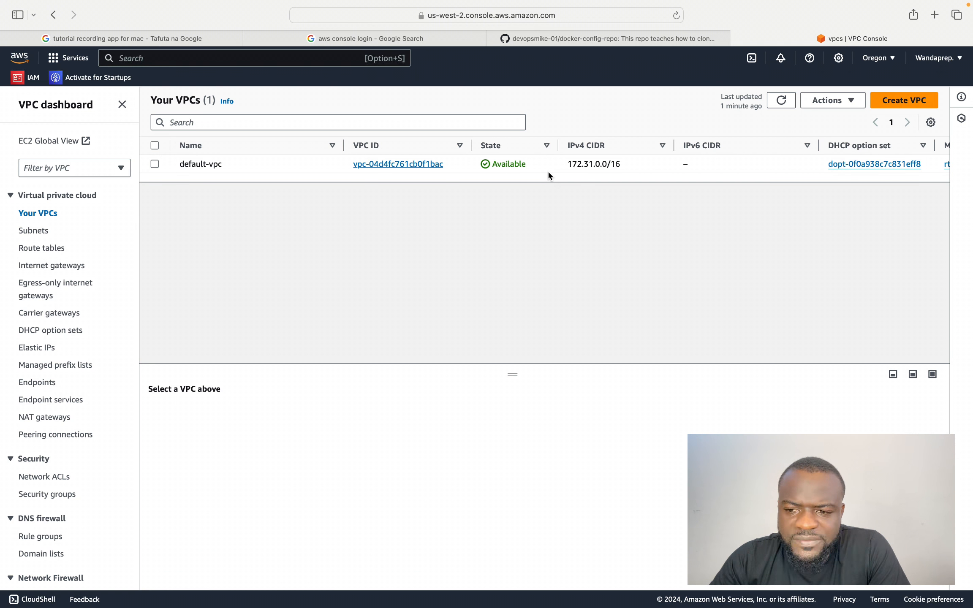
pyautogui.click(891, 59)
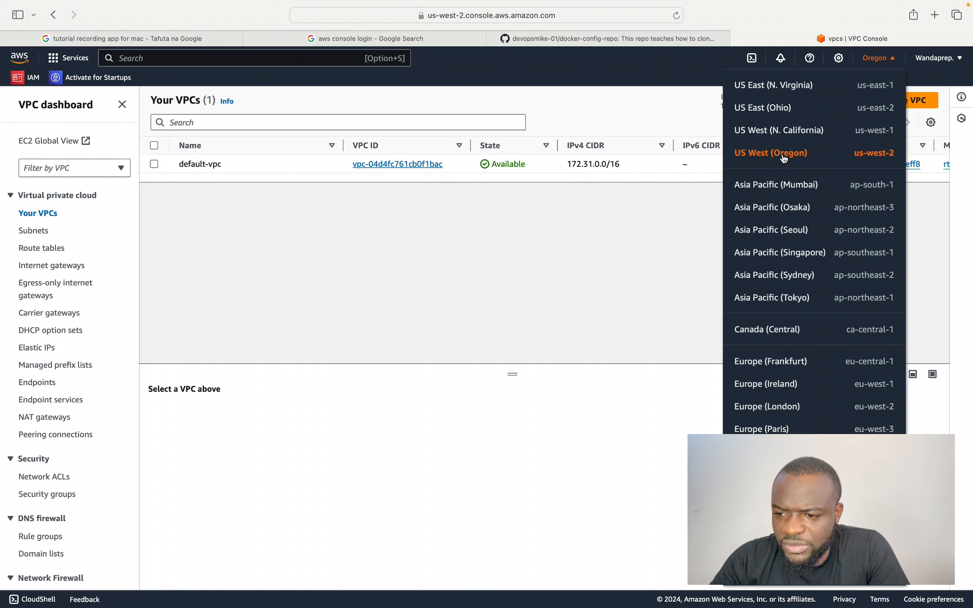
pyautogui.scroll(-1, 789, 263)
pyautogui.scroll(1, 778, 149)
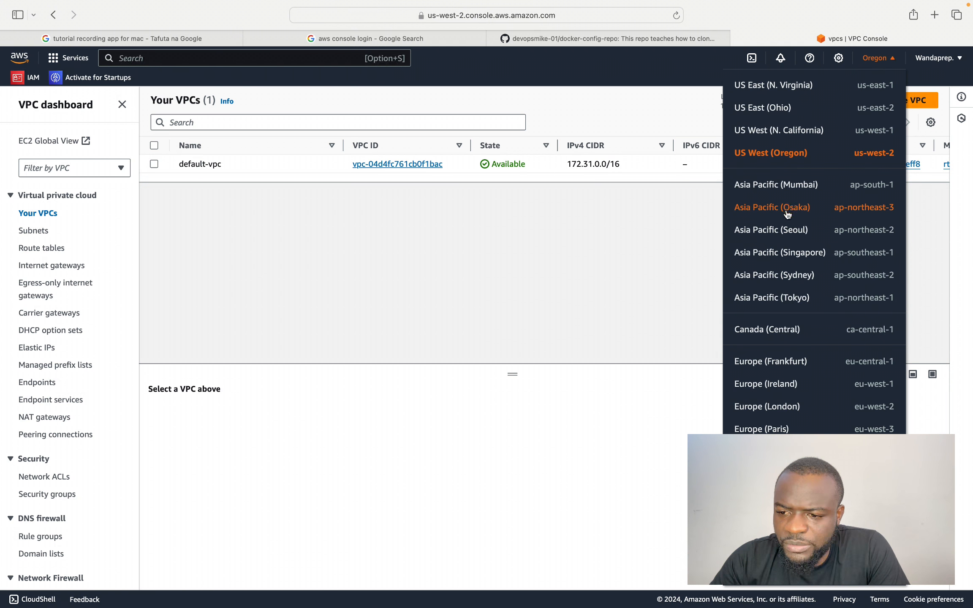
pyautogui.scroll(-5, 788, 295)
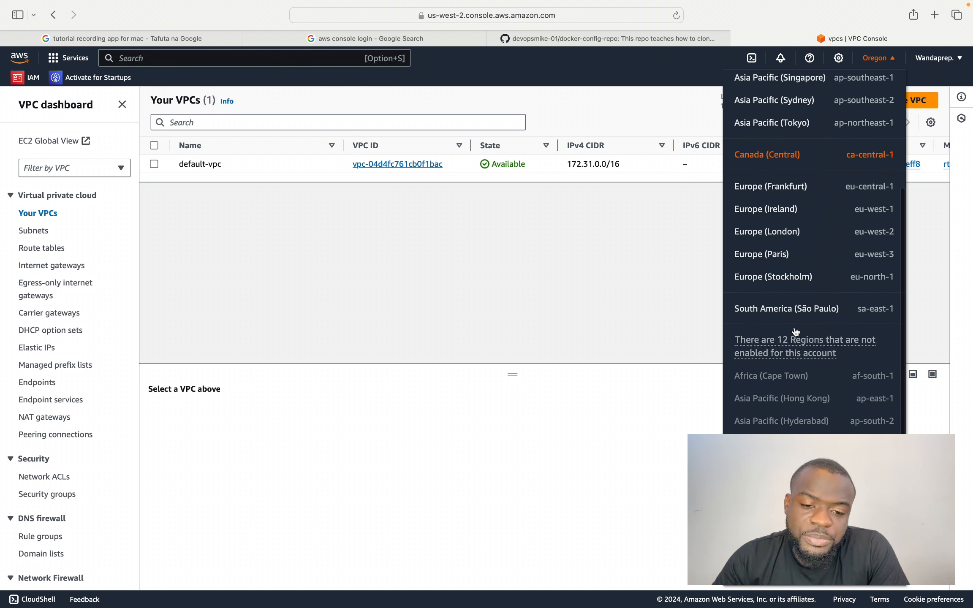
pyautogui.click(666, 311)
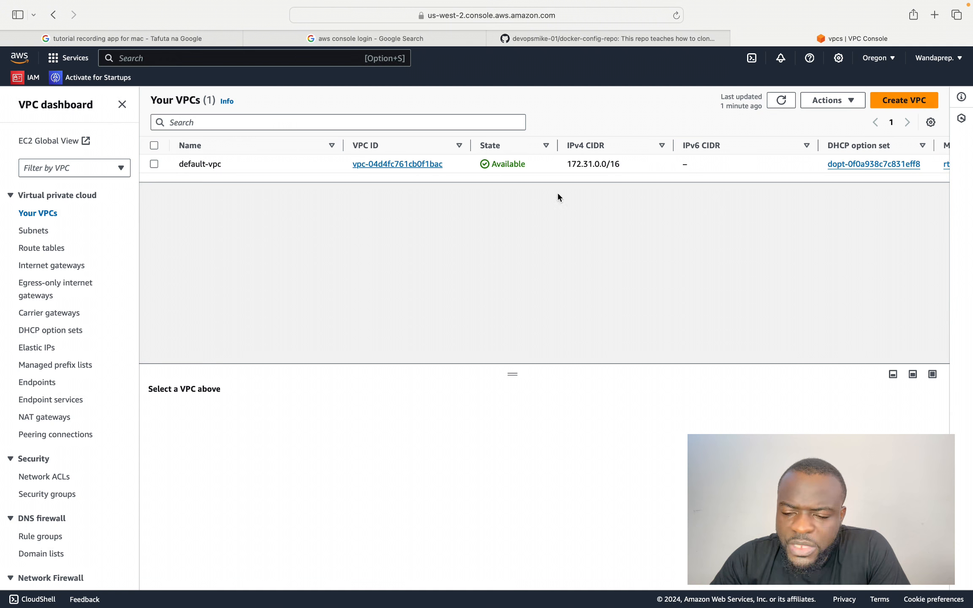
# Start creating a VPC, preview the VPC and more option, and return the resources to create to VPC only.
pyautogui.click(914, 103)
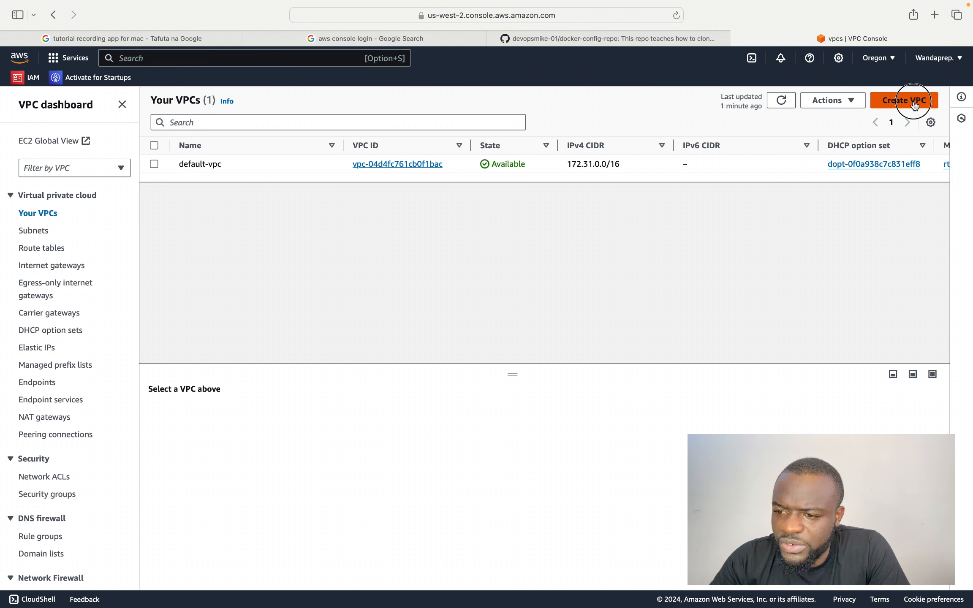
pyautogui.scroll(-3, 407, 374)
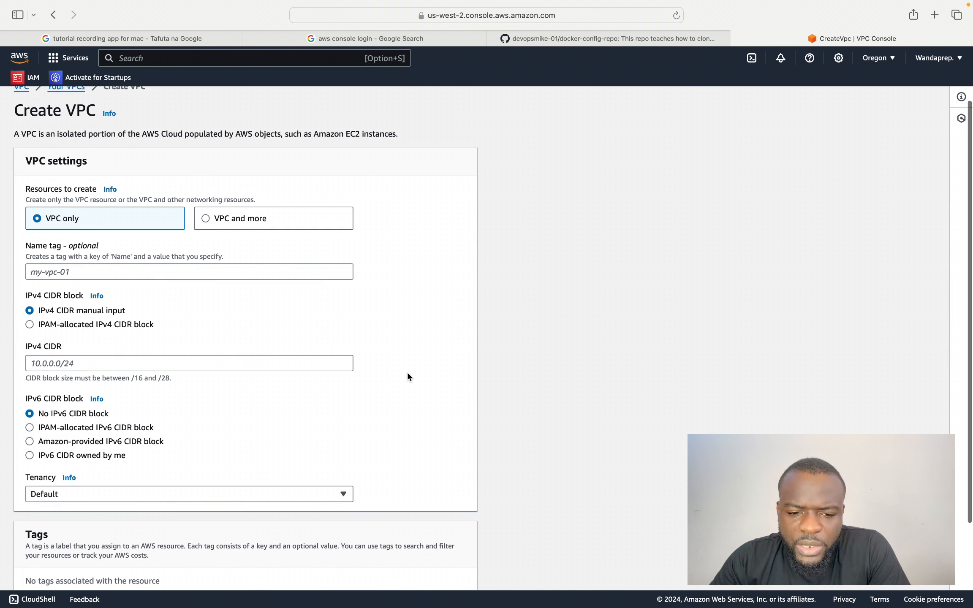
pyautogui.scroll(3, 407, 376)
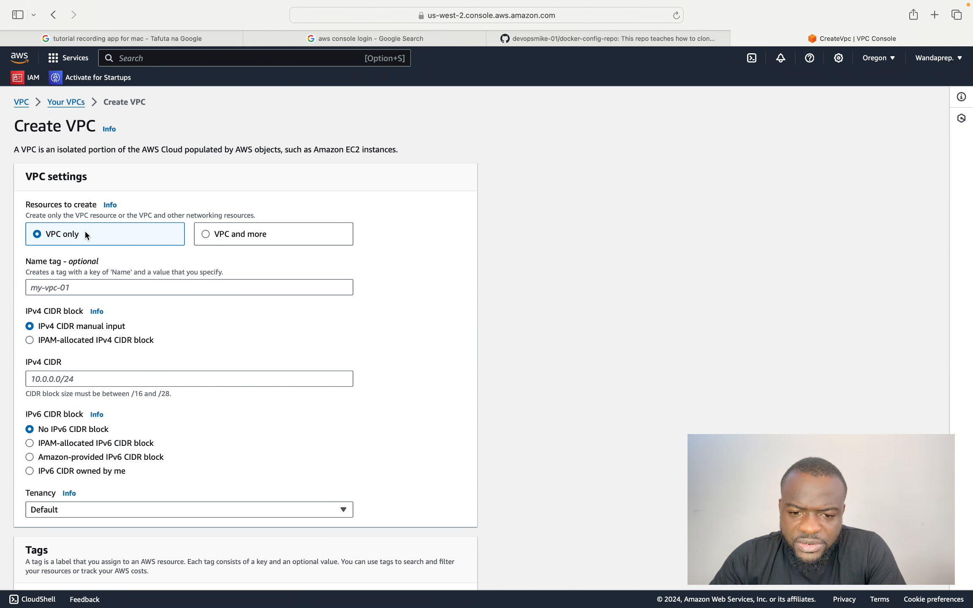
pyautogui.click(245, 237)
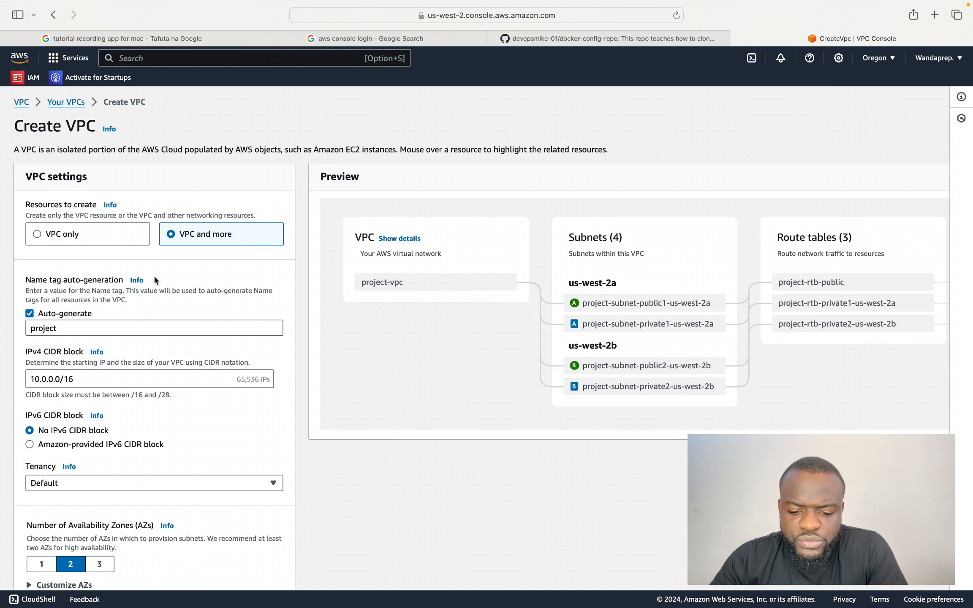
pyautogui.click(79, 236)
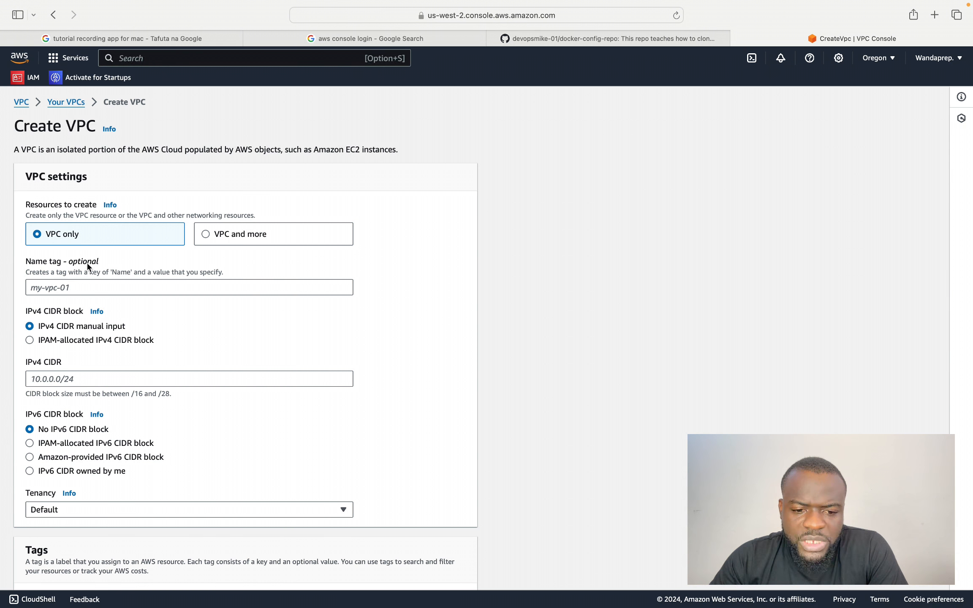
# Enter devops-vpc as the name tag of the new VPC.
pyautogui.click(93, 289)
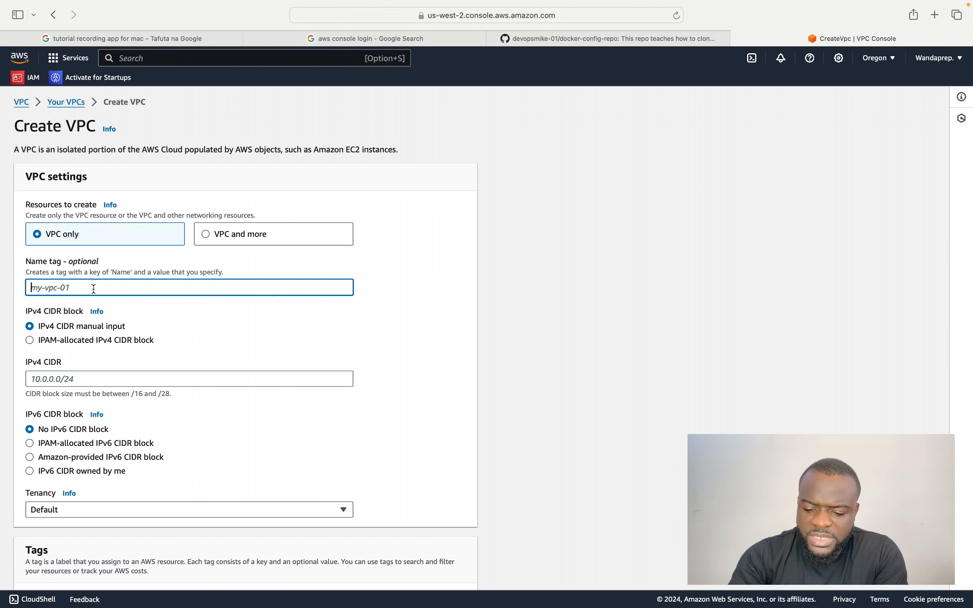
pyautogui.write('devop')
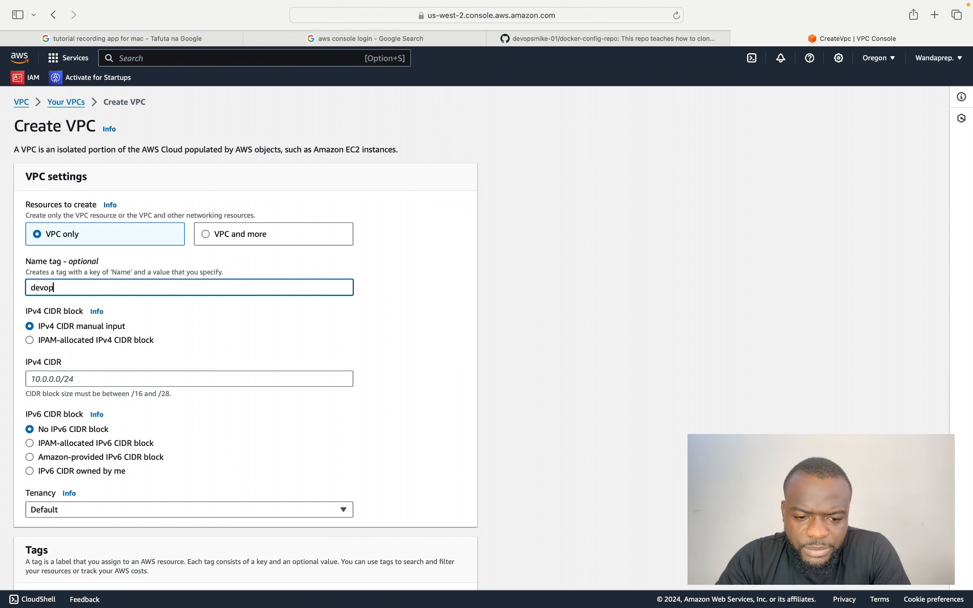
pyautogui.write('s-vpc')
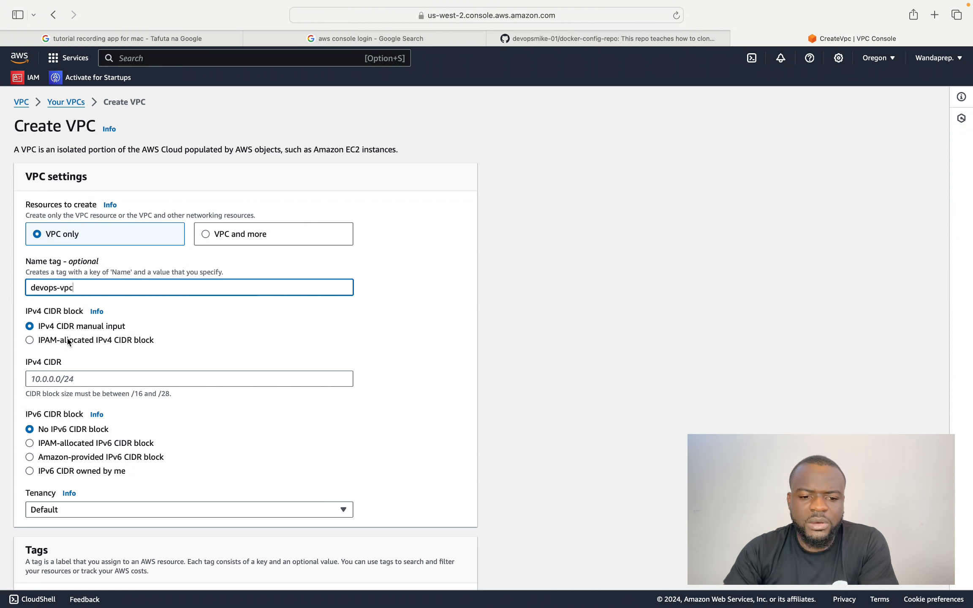
# Consult the IPv4 CIDR block help and set the new VPC's IPv4 CIDR to 10.0.0.0/16.
pyautogui.scroll(-1, 70, 341)
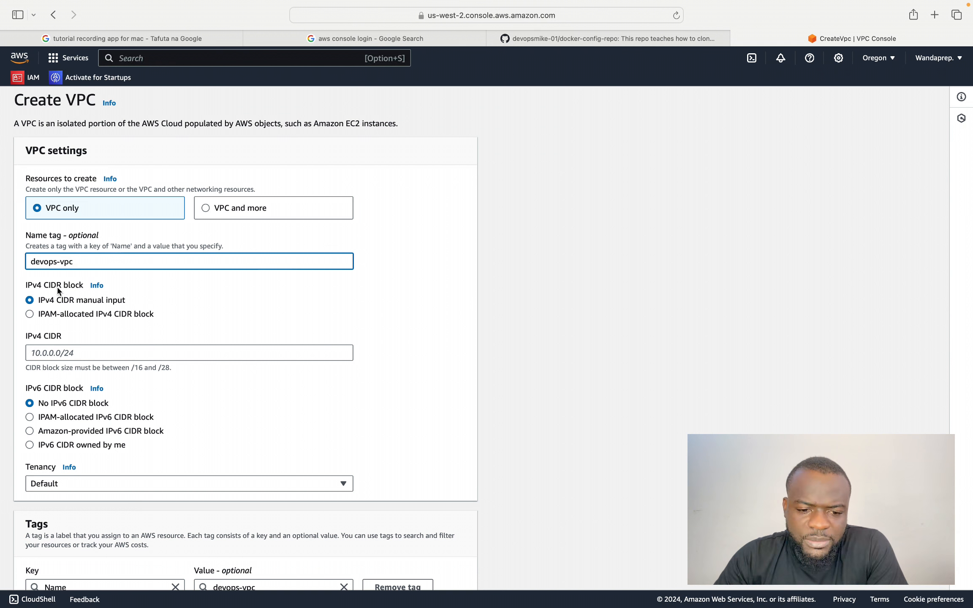
pyautogui.click(96, 286)
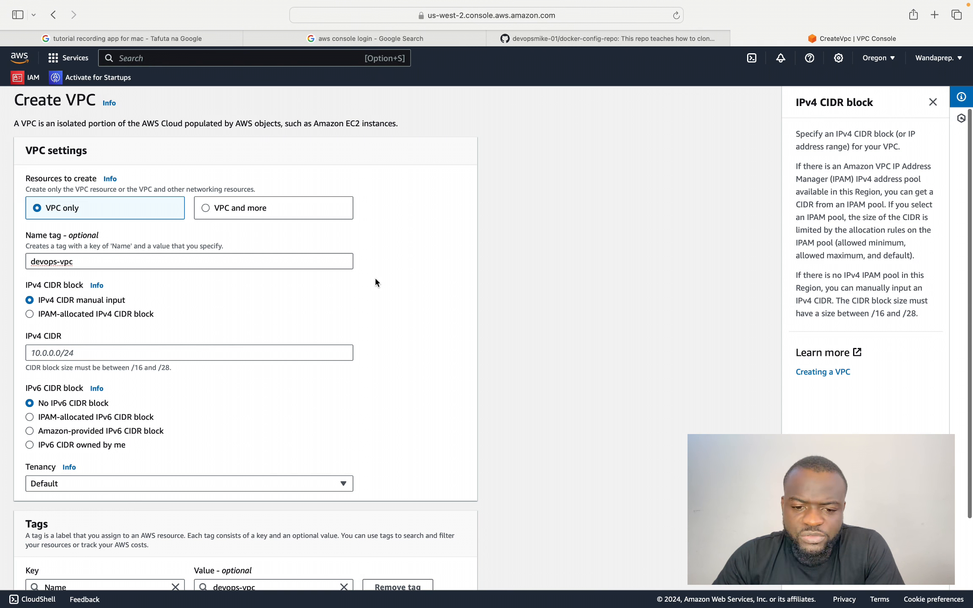
pyautogui.scroll(-2, 370, 279)
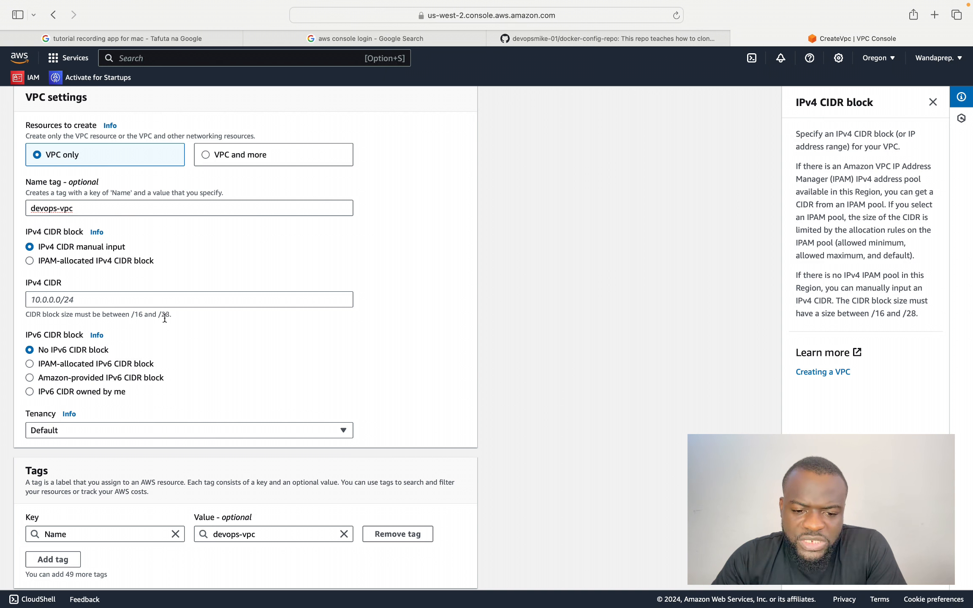
pyautogui.scroll(-1, 165, 318)
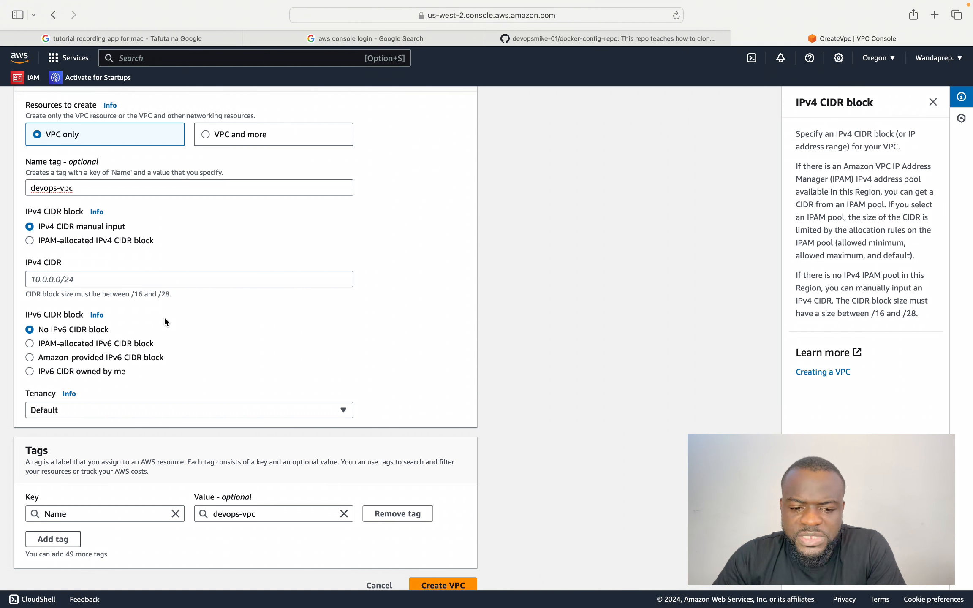
pyautogui.scroll(-1, 165, 322)
pyautogui.scroll(1, 132, 284)
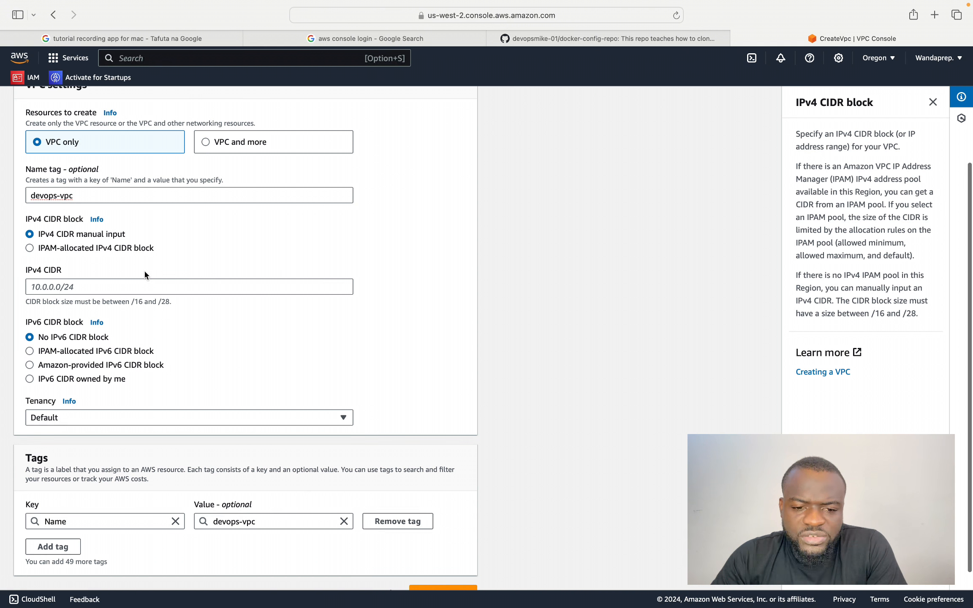
pyautogui.click(134, 284)
pyautogui.write('10')
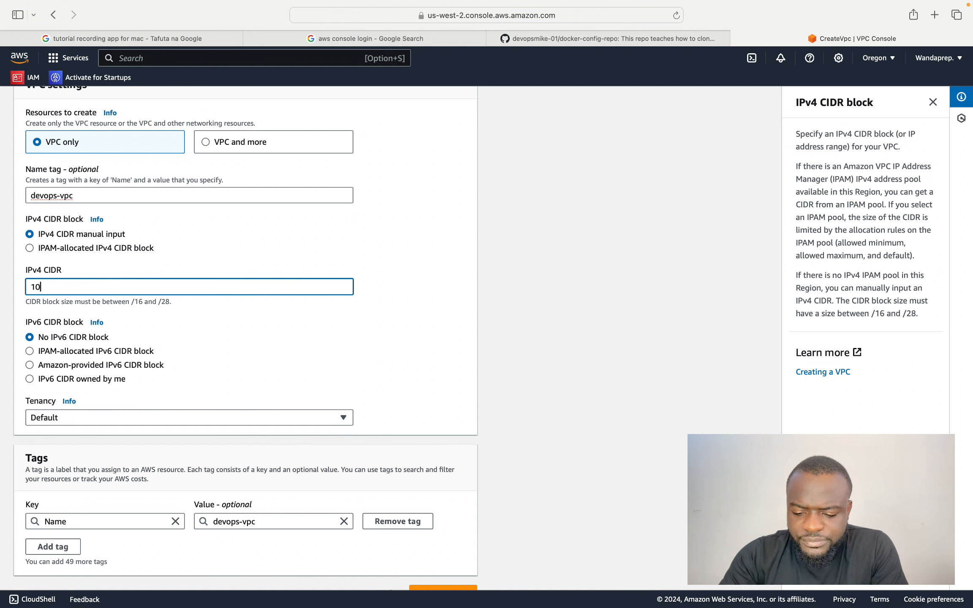
pyautogui.write('.0.0.0')
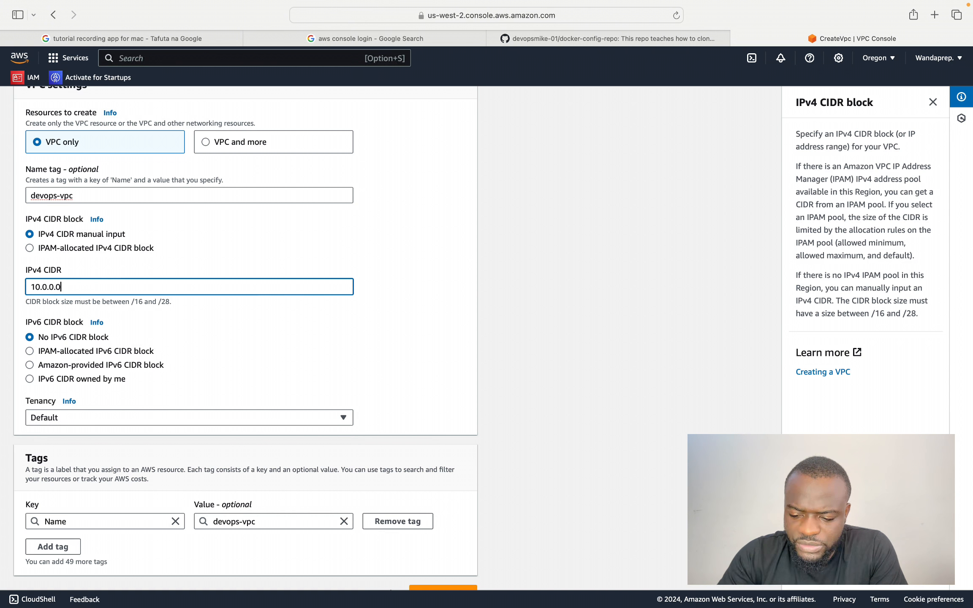
pyautogui.write('/16')
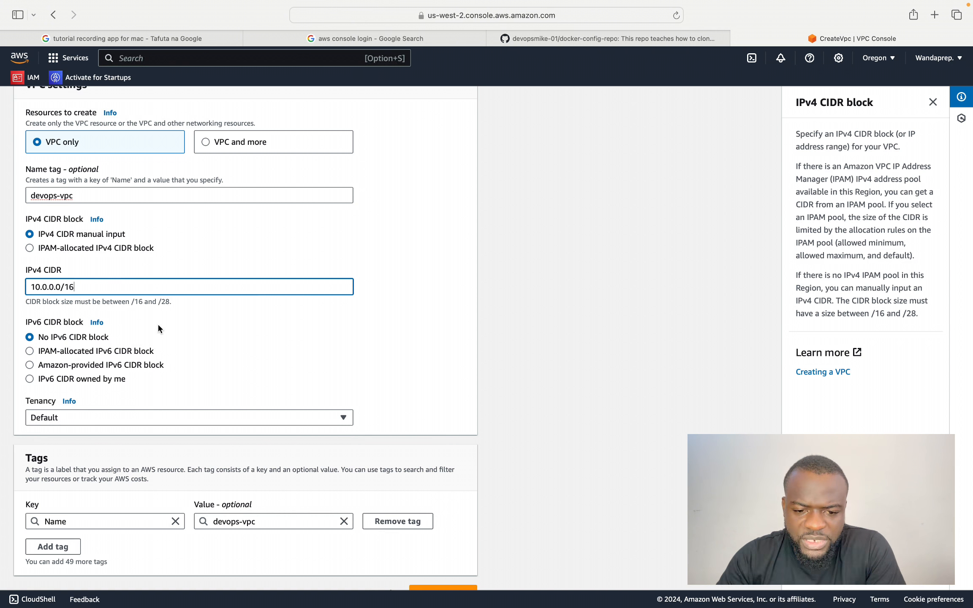
# Review the VPC settings entered so far and consult the help on the IPv6 CIDR block.
pyautogui.scroll(-1, 158, 327)
pyautogui.press('Up')
pyautogui.scroll(-1, 154, 262)
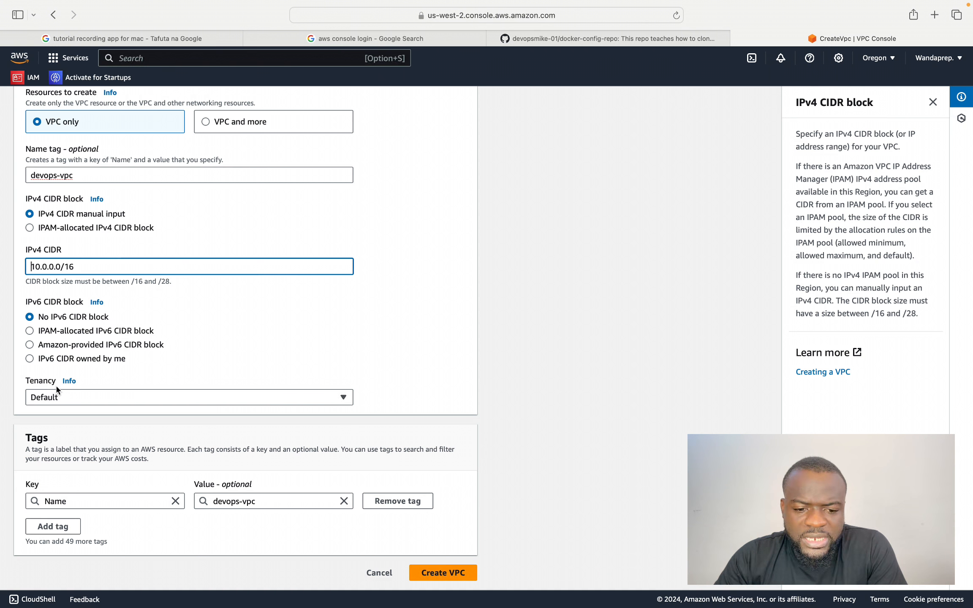
pyautogui.scroll(3, 70, 385)
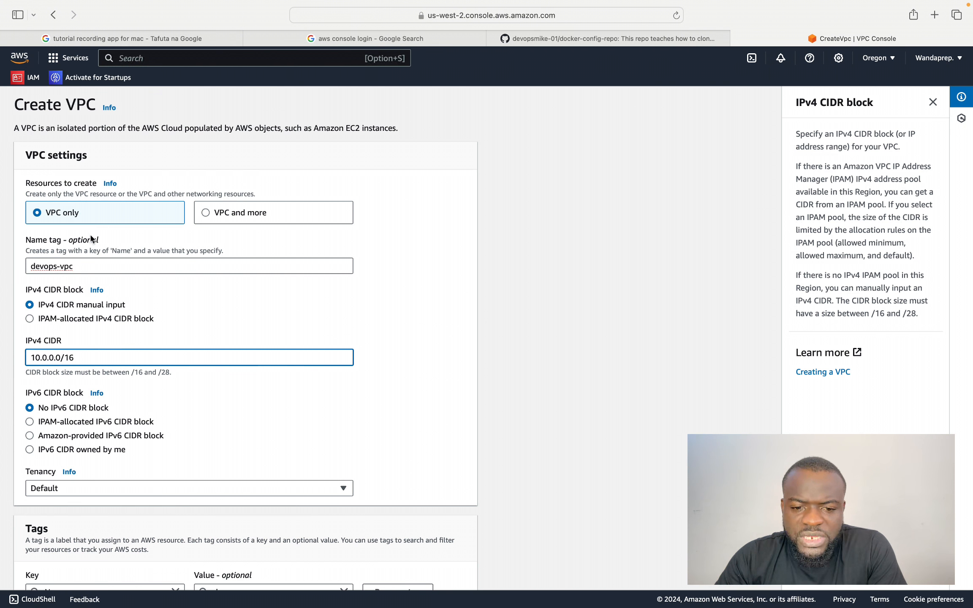
pyautogui.scroll(-4, 102, 345)
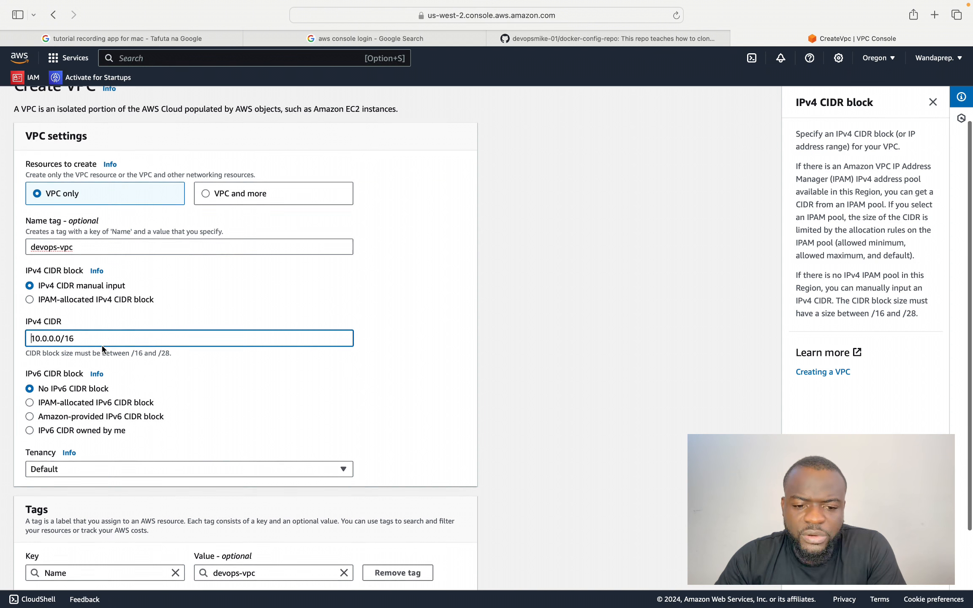
pyautogui.click(97, 302)
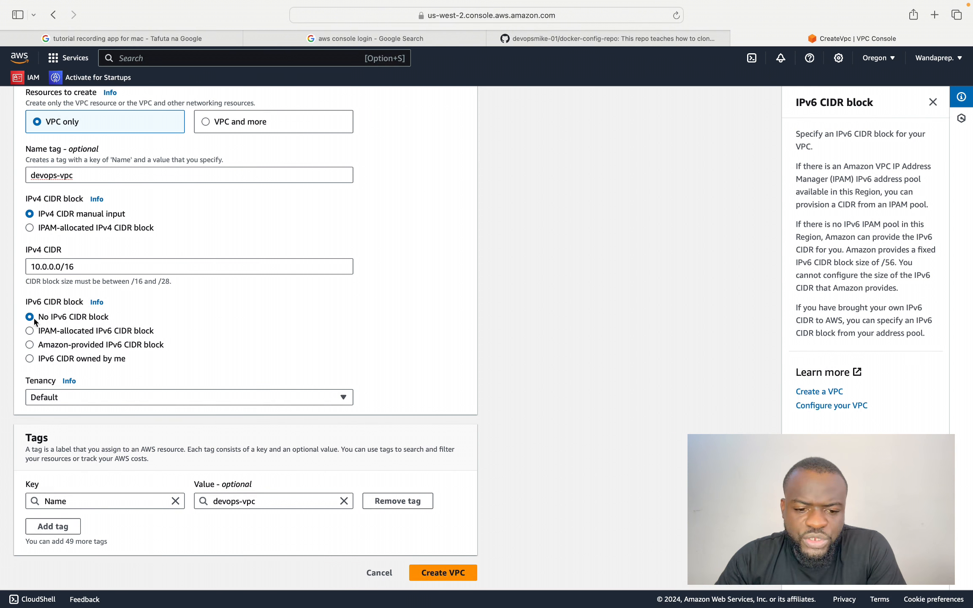
# Try the Dedicated tenancy option for the VPC, and set the tenancy back to Default.
pyautogui.click(110, 394)
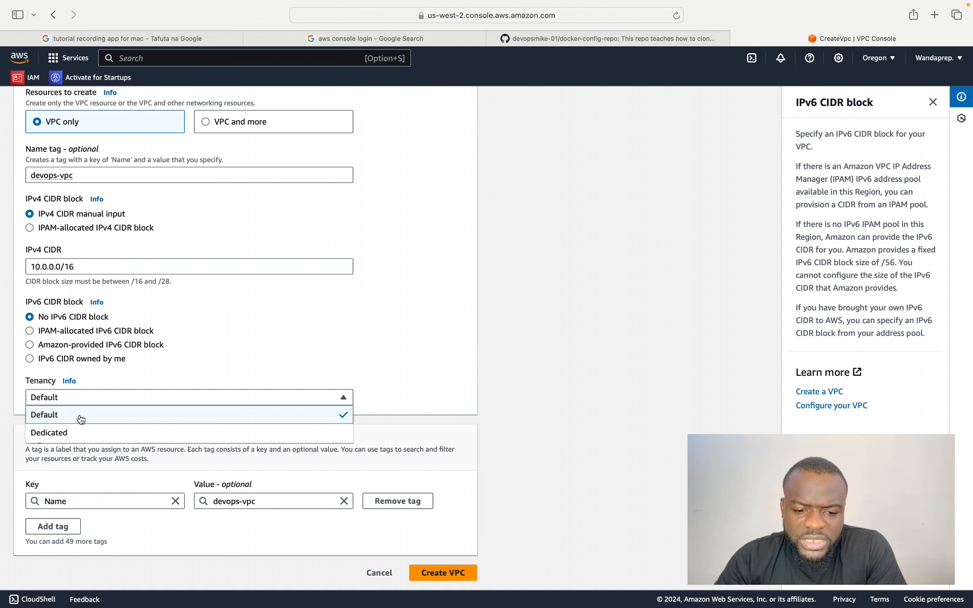
pyautogui.click(68, 438)
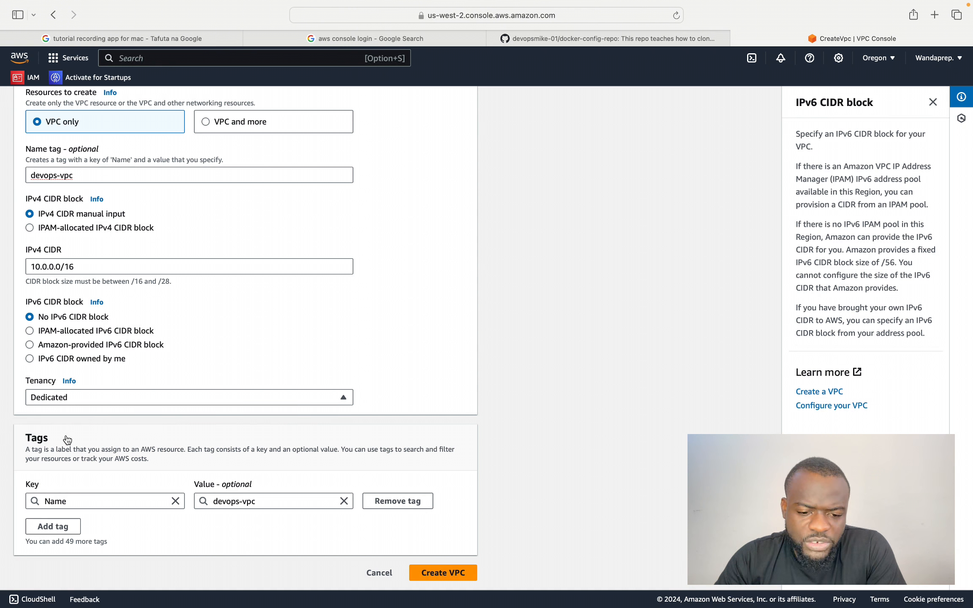
pyautogui.click(78, 398)
pyautogui.click(74, 415)
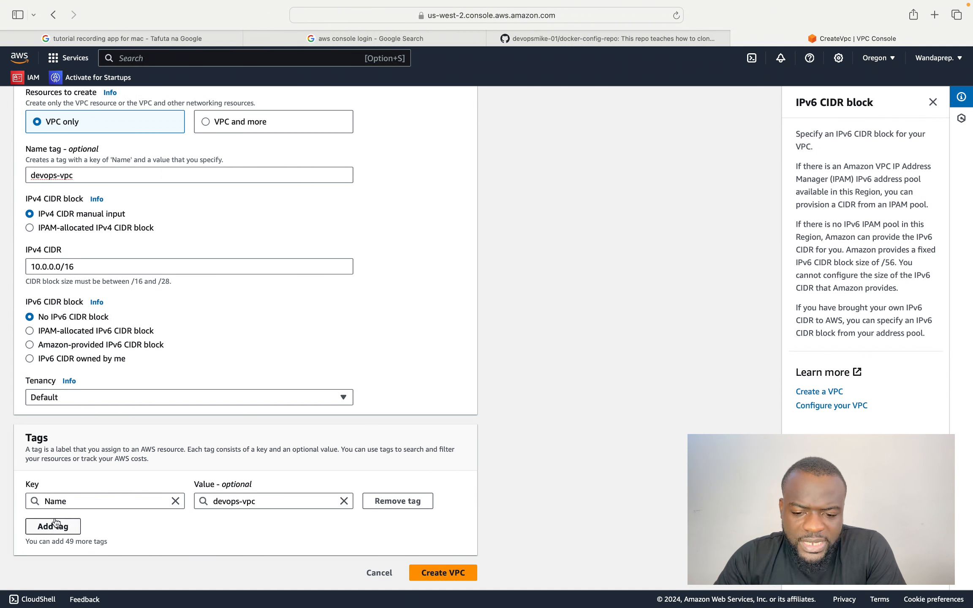
# Check the name tag and IPv4 CIDR of devops-vpc and create the VPC.
pyautogui.scroll(5, 122, 403)
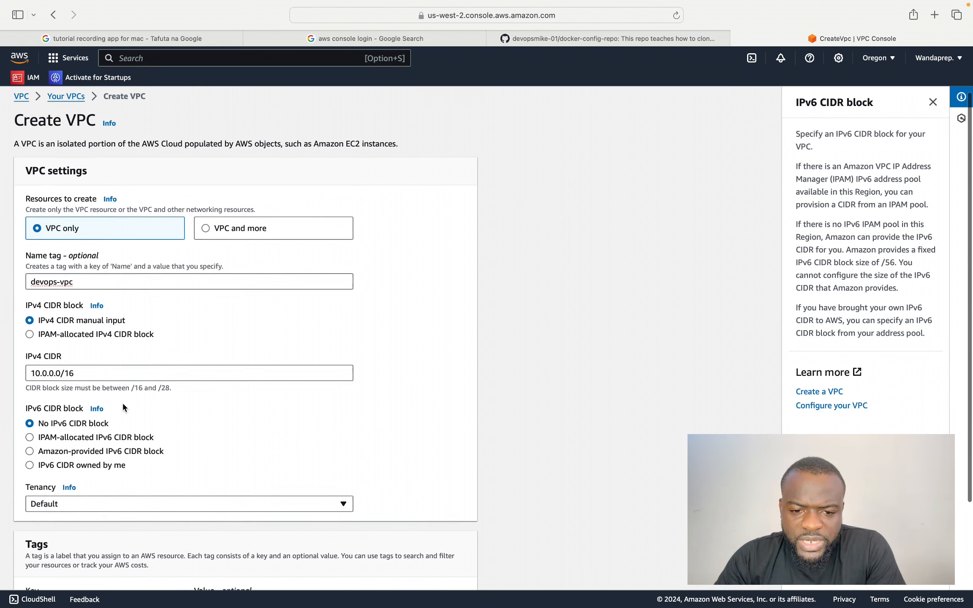
pyautogui.scroll(-1, 123, 407)
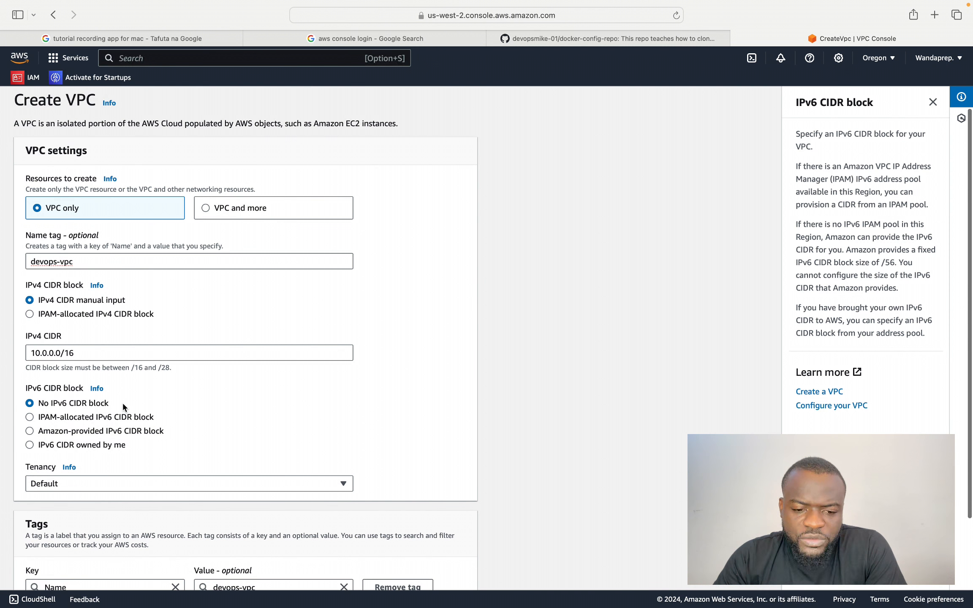
pyautogui.scroll(-1, 123, 403)
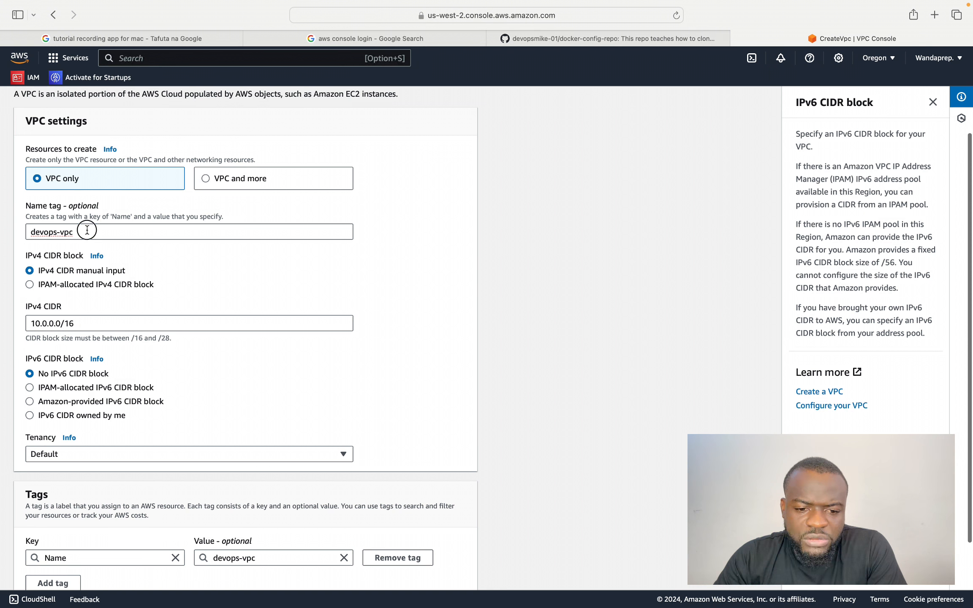
pyautogui.moveTo(115, 232); pyautogui.dragTo(19, 232)
pyautogui.scroll(-2, 80, 258)
pyautogui.moveTo(81, 266); pyautogui.dragTo(11, 267)
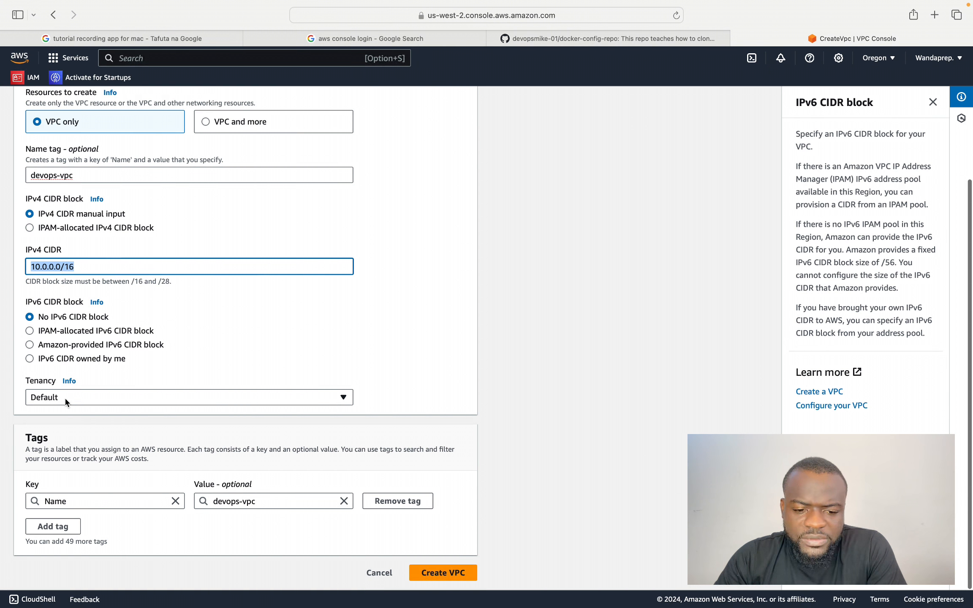
pyautogui.click(447, 574)
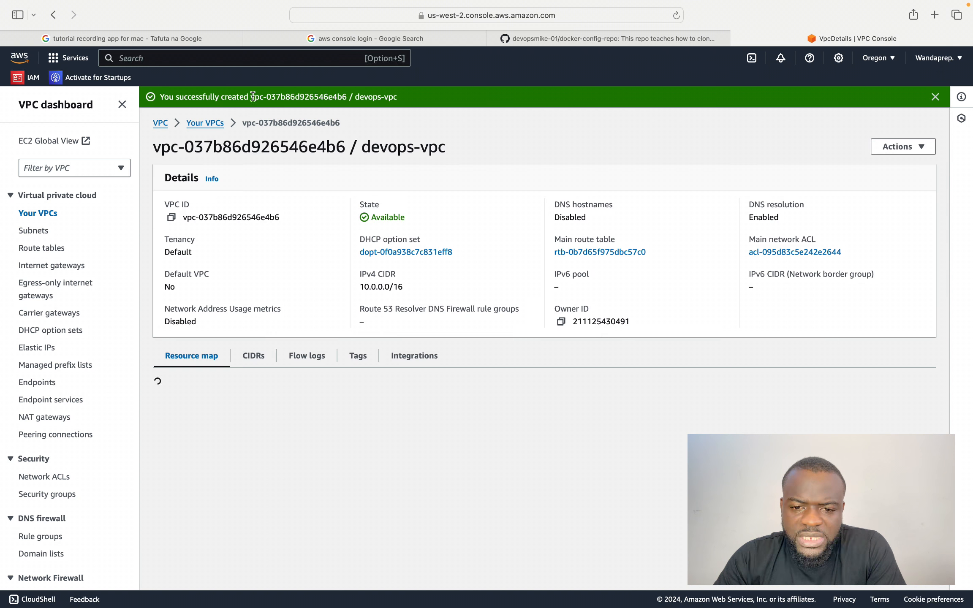
# Check the ID and name of the newly created devops-vpc and copy its VPC ID.
pyautogui.moveTo(256, 97); pyautogui.dragTo(343, 95)
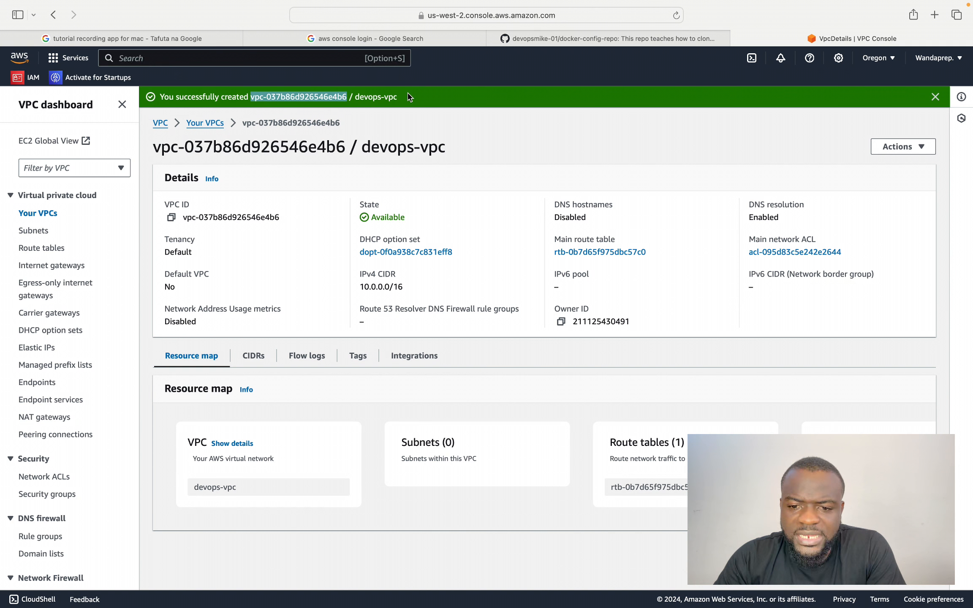
pyautogui.moveTo(408, 97); pyautogui.dragTo(355, 97)
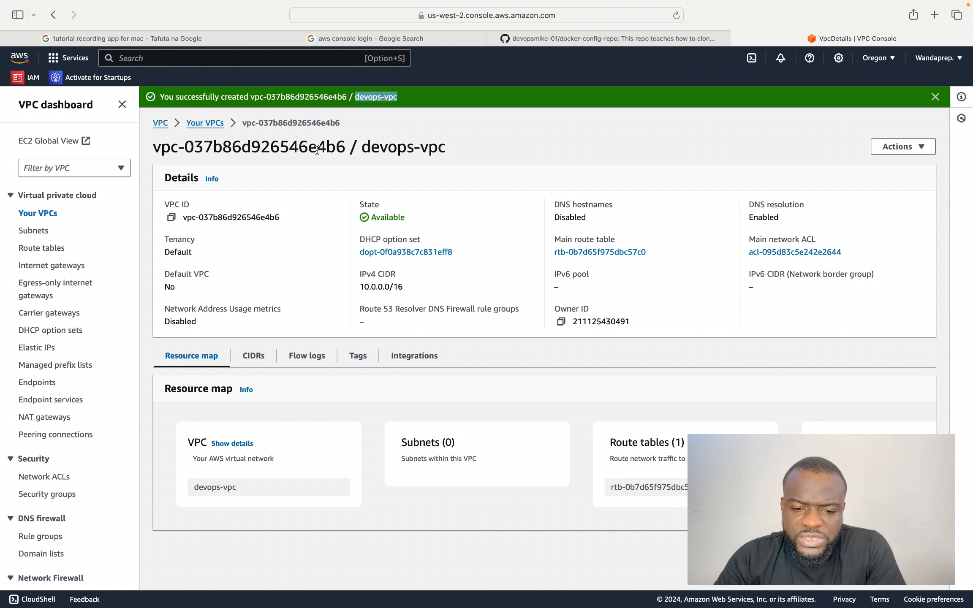
pyautogui.click(173, 218)
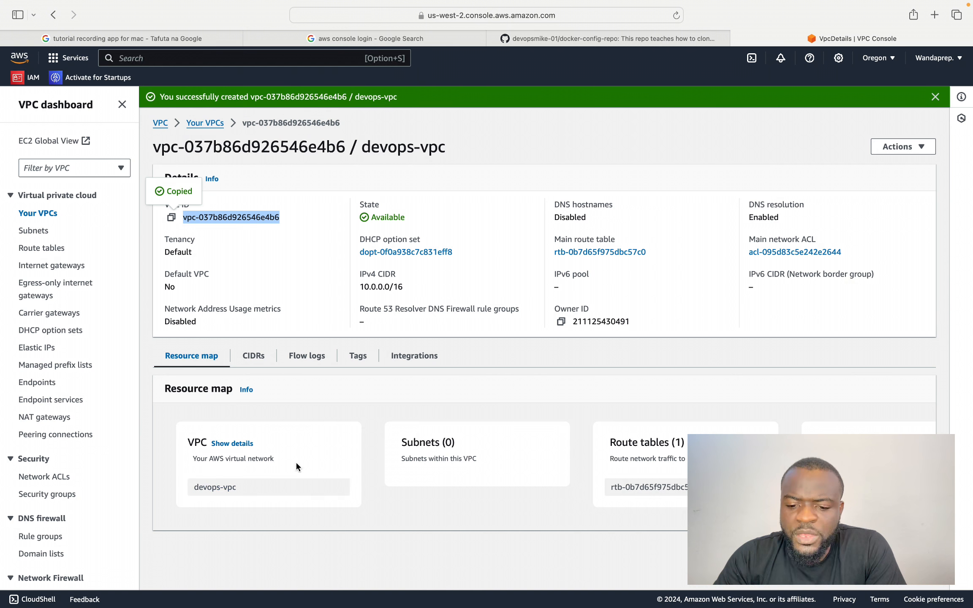
# Examine the tenancy, default VPC, usage metrics, IPv4 CIDR and owner details of devops-vpc, and the actions available for it.
pyautogui.hscroll(2, 536, 442)
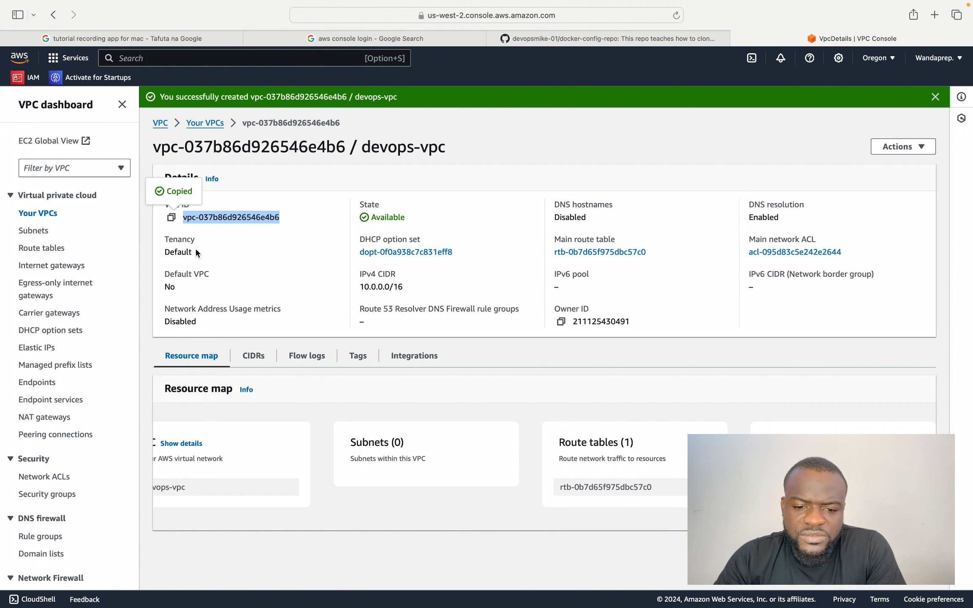
pyautogui.moveTo(194, 252); pyautogui.dragTo(184, 253)
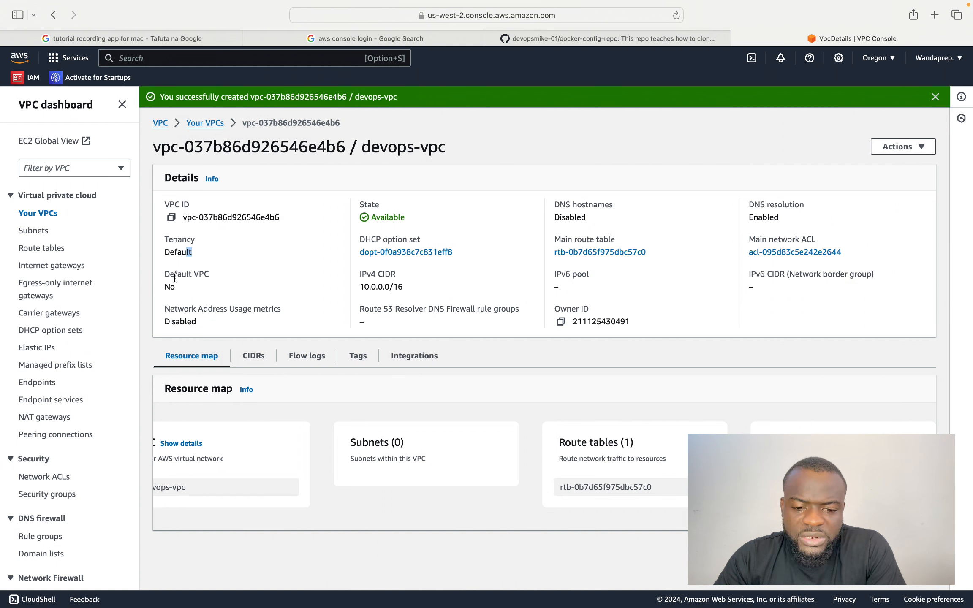
pyautogui.click(187, 293)
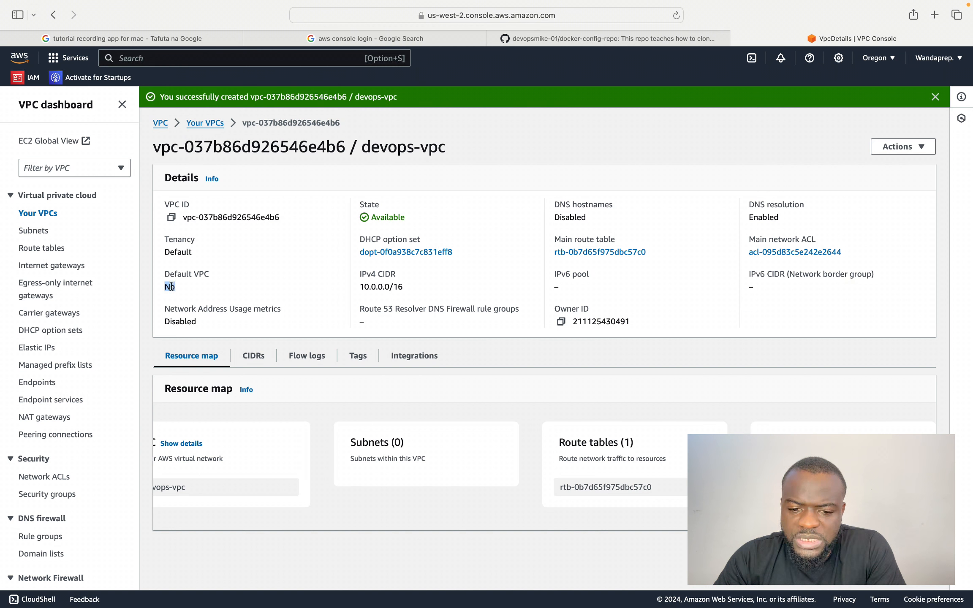
pyautogui.moveTo(201, 322); pyautogui.dragTo(167, 305)
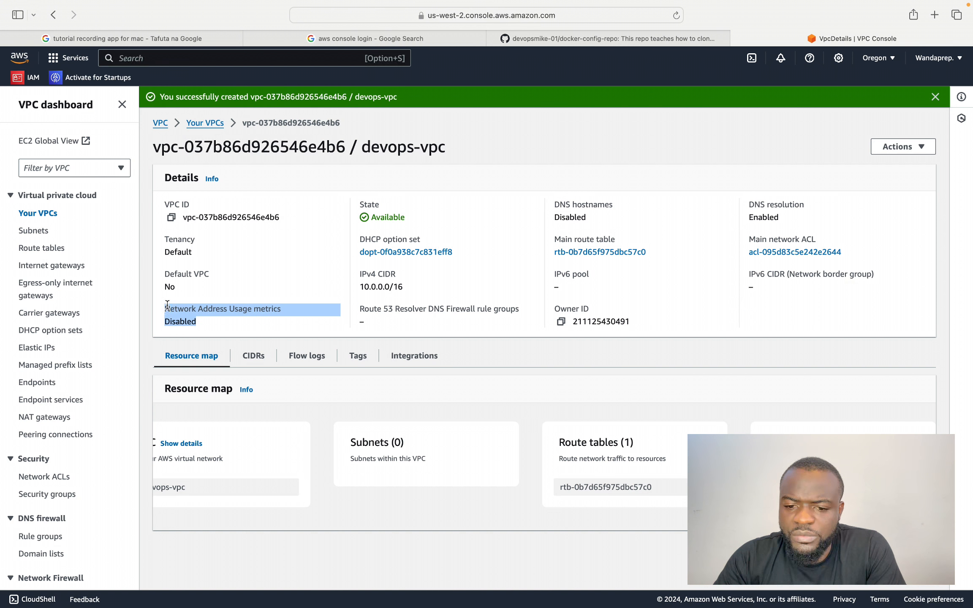
pyautogui.click(405, 275)
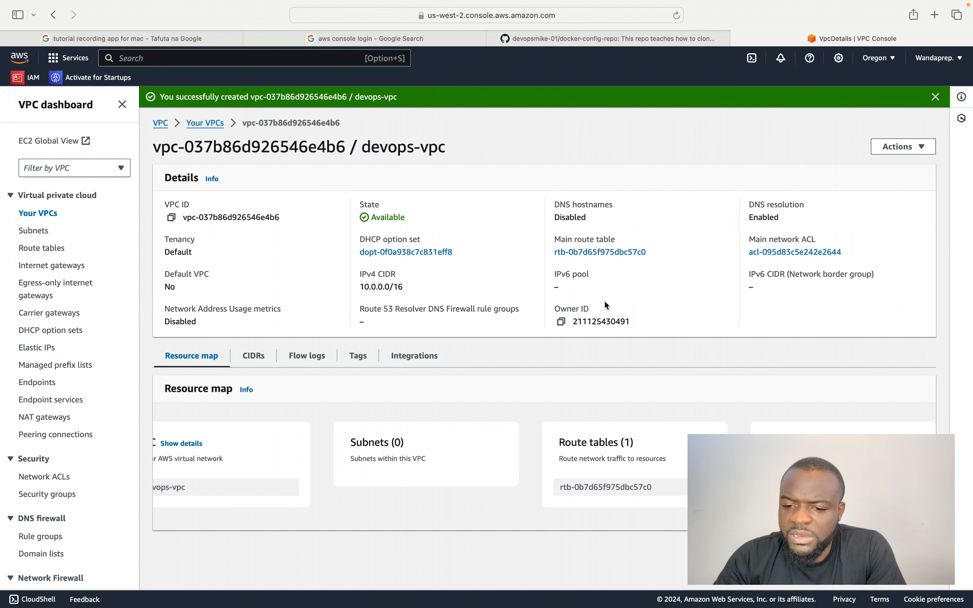
pyautogui.moveTo(629, 322); pyautogui.dragTo(583, 292)
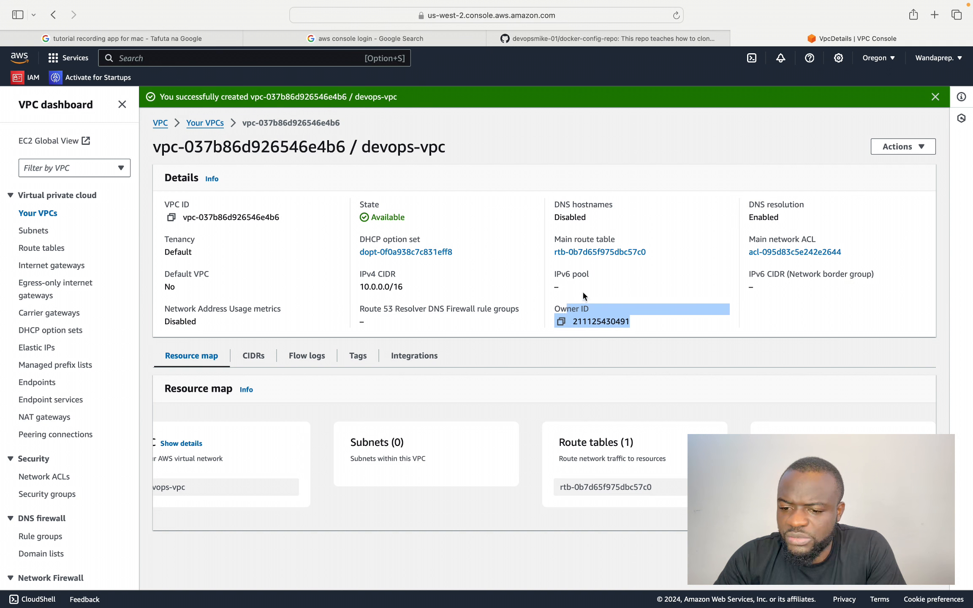
pyautogui.click(735, 266)
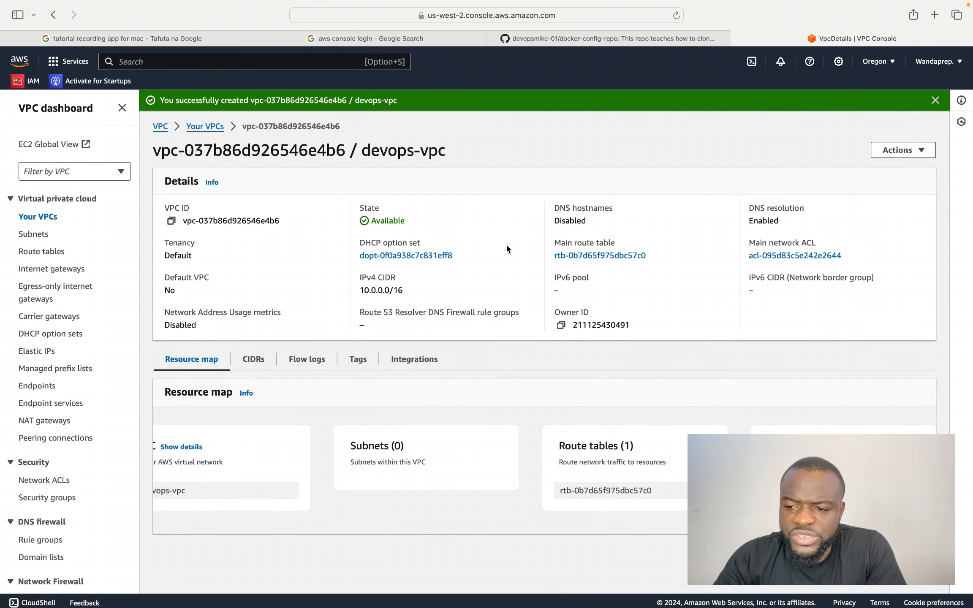
pyautogui.click(916, 147)
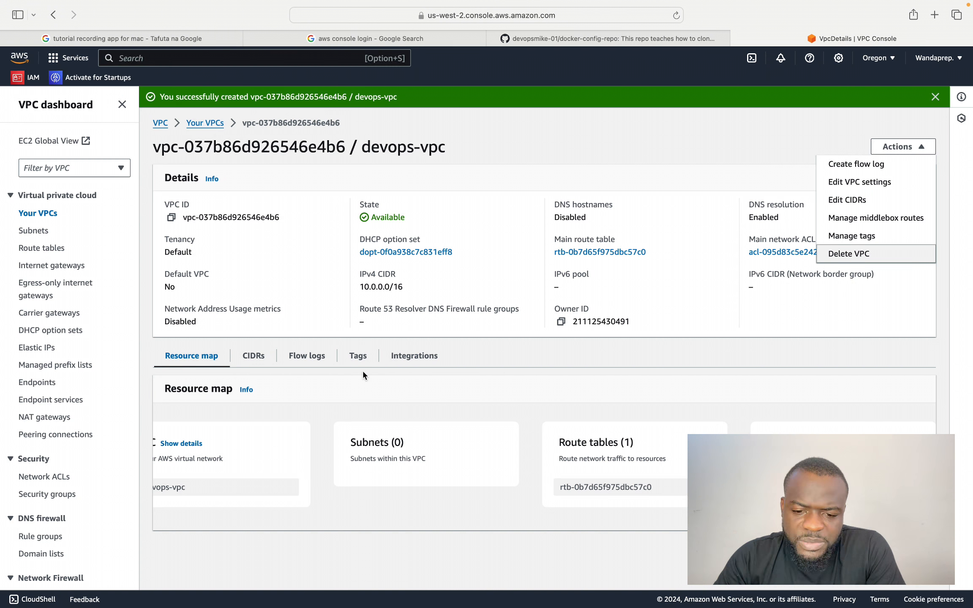
pyautogui.hscroll(-5, 366, 370)
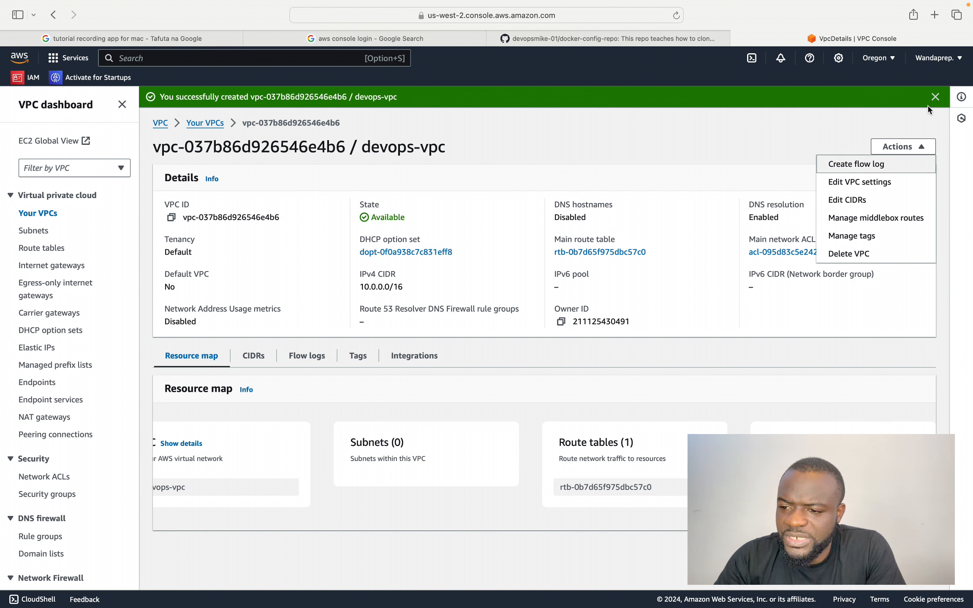
# Return to the list of your VPCs and select devops-vpc to show its details.
pyautogui.click(935, 96)
pyautogui.hscroll(-5, 663, 279)
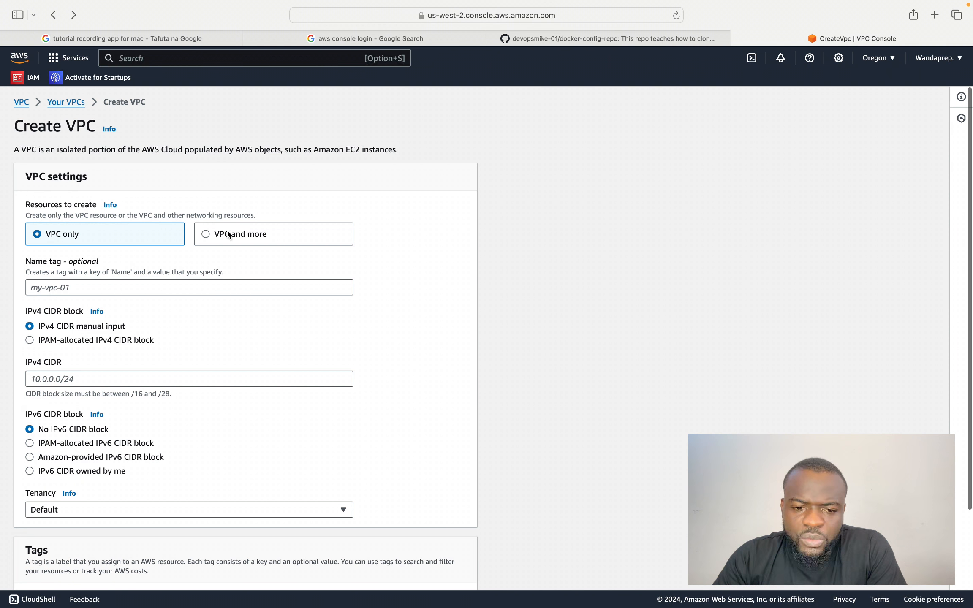
pyautogui.hscroll(-5, 213, 222)
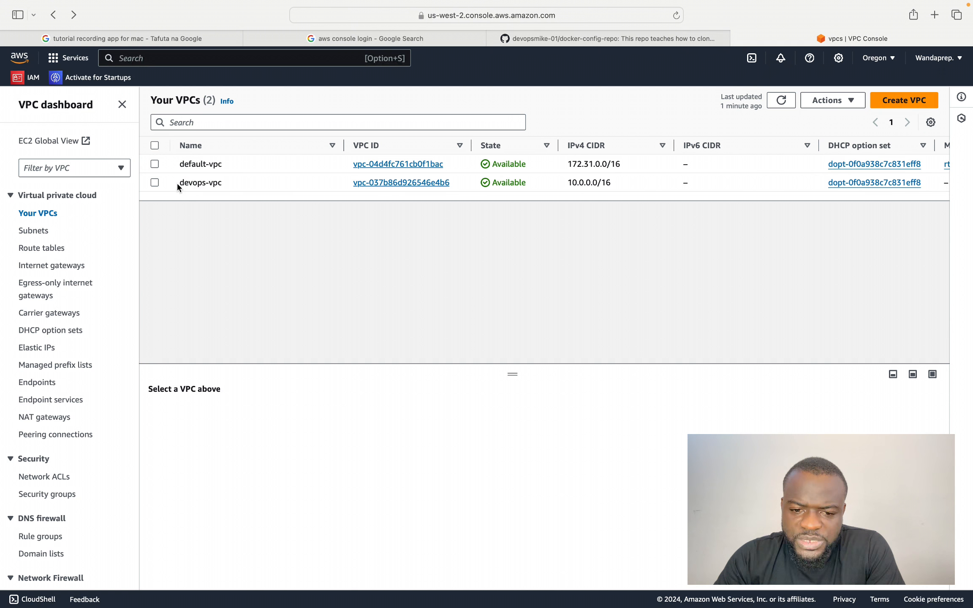
pyautogui.click(154, 183)
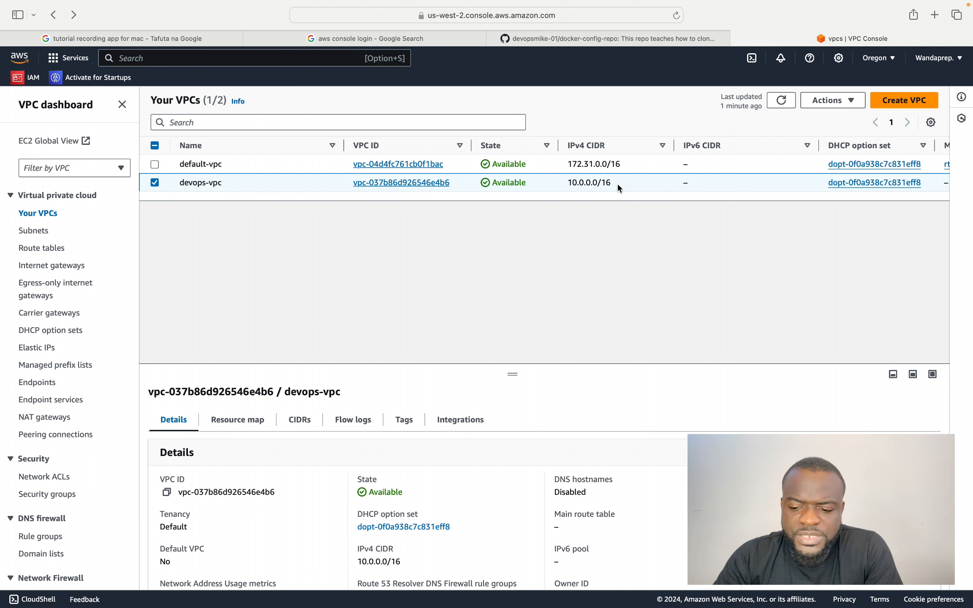
# Start creating another VPC with the resources to create set to VPC and more, and review its settings.
pyautogui.click(904, 107)
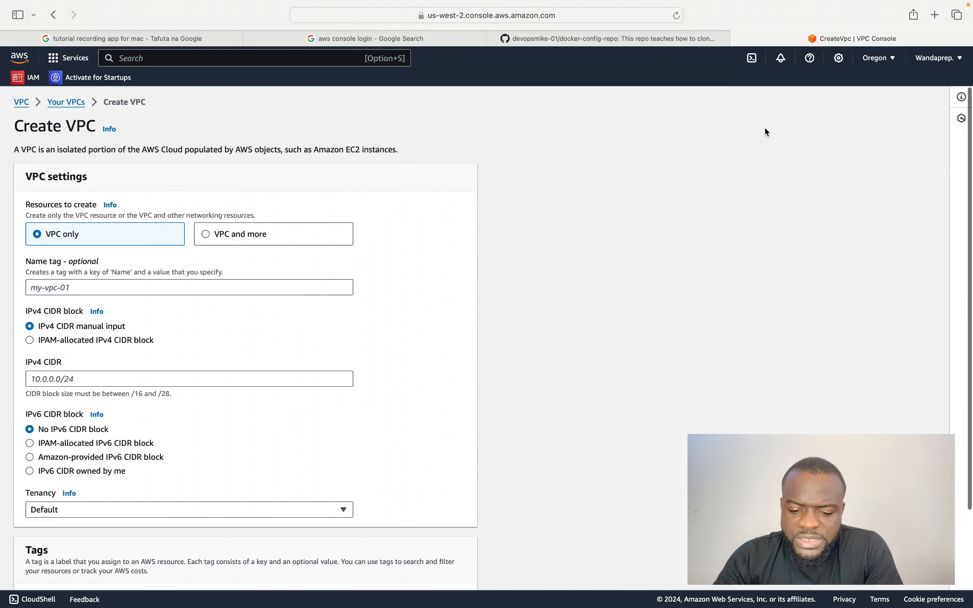
pyautogui.click(238, 240)
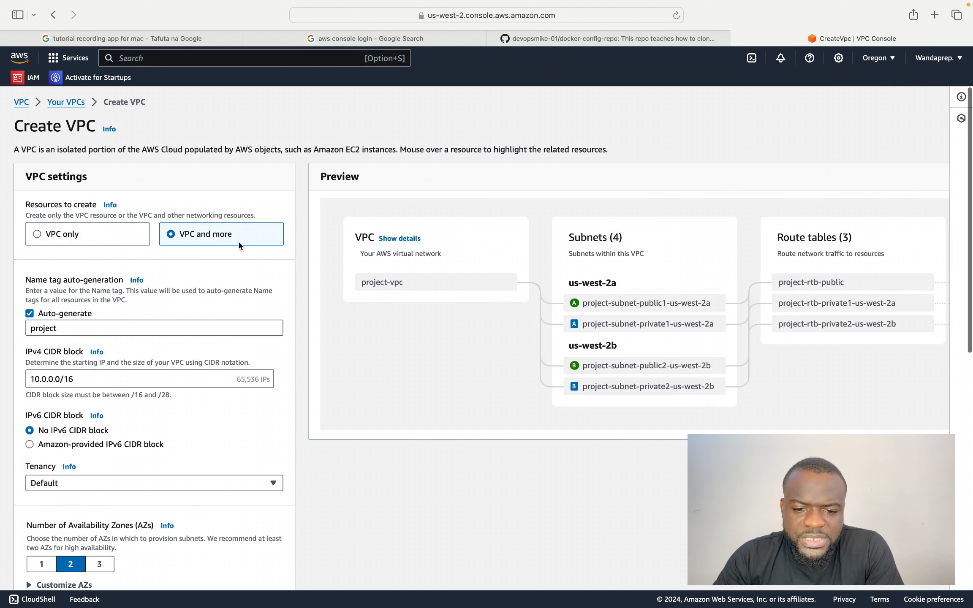
pyautogui.scroll(-1, 177, 339)
pyautogui.scroll(-1, 178, 341)
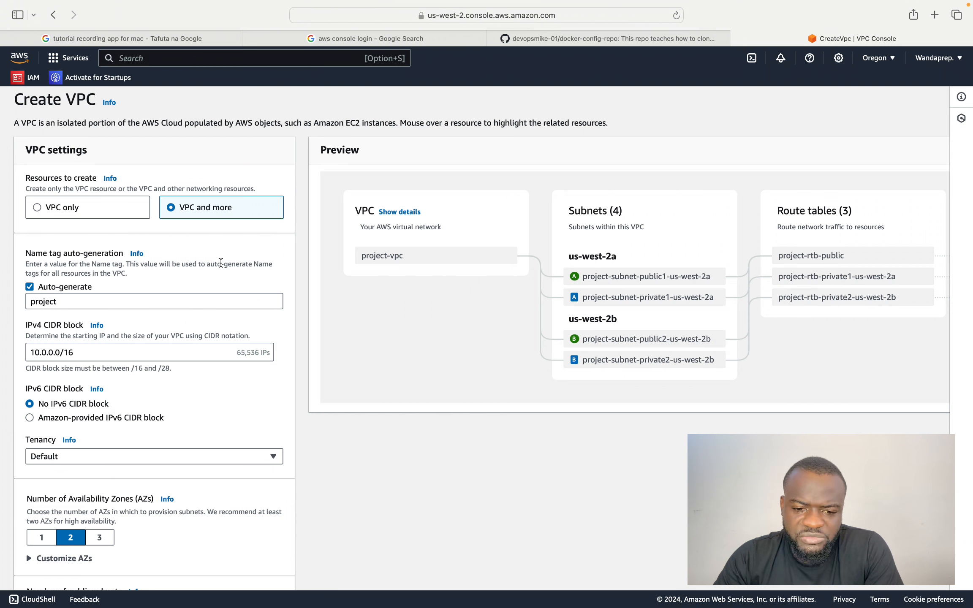
pyautogui.scroll(-1, 220, 263)
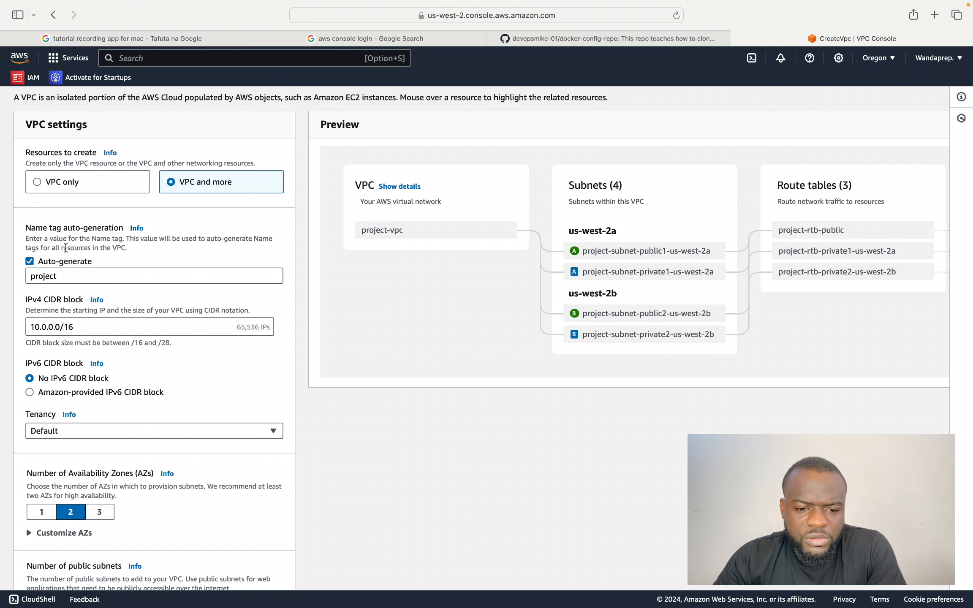
# Set the name tag auto-generation value for the new VPC's resources to scaling.
pyautogui.moveTo(26, 228); pyautogui.dragTo(126, 227)
pyautogui.click(125, 227)
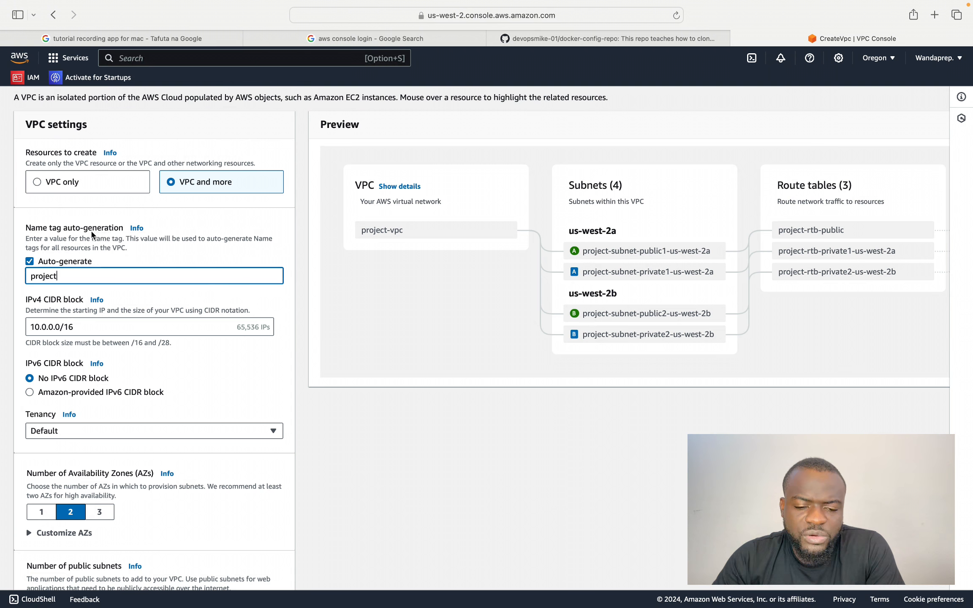
pyautogui.moveTo(124, 228); pyautogui.dragTo(20, 223)
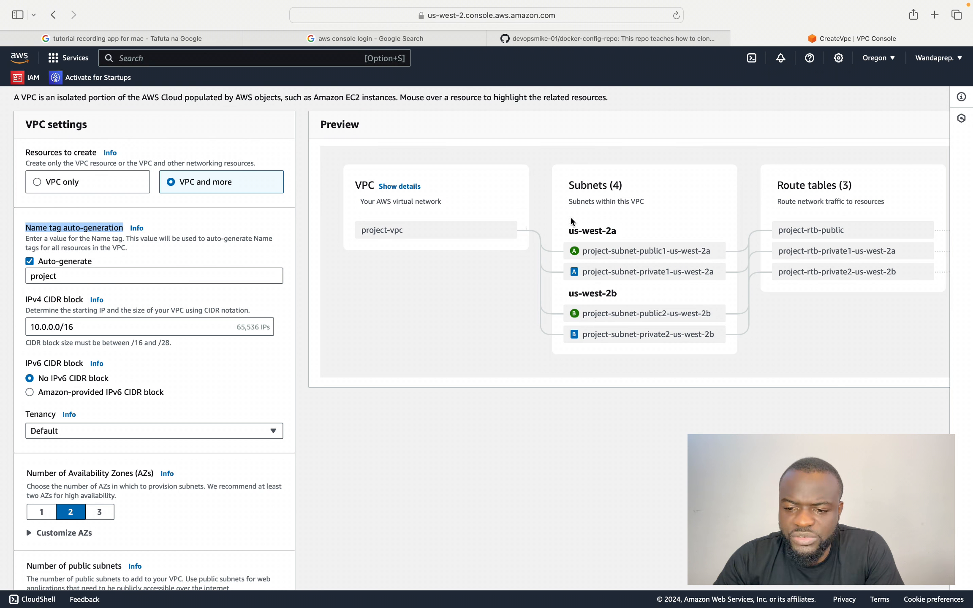
pyautogui.moveTo(57, 275); pyautogui.dragTo(11, 280)
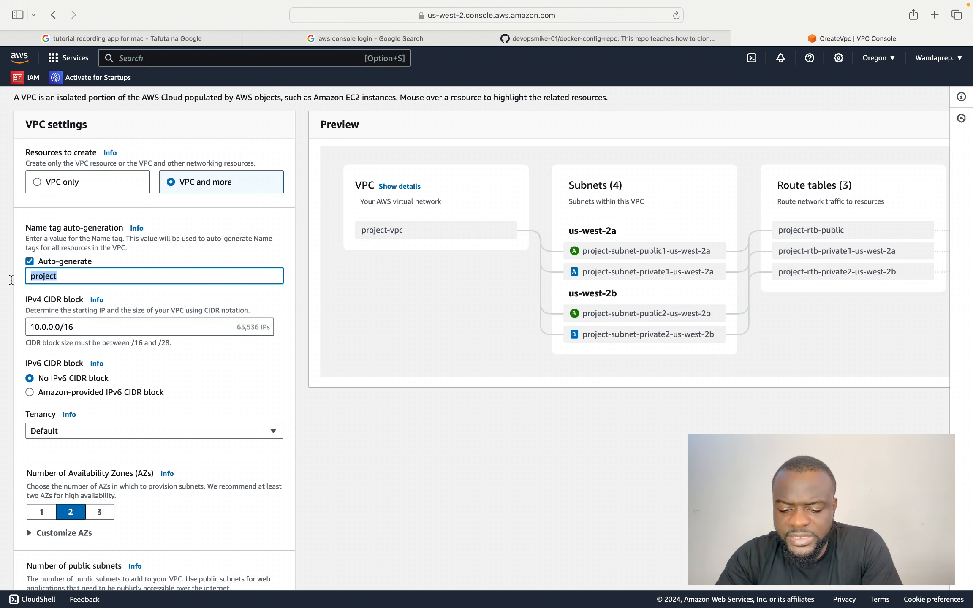
pyautogui.write('scaling')
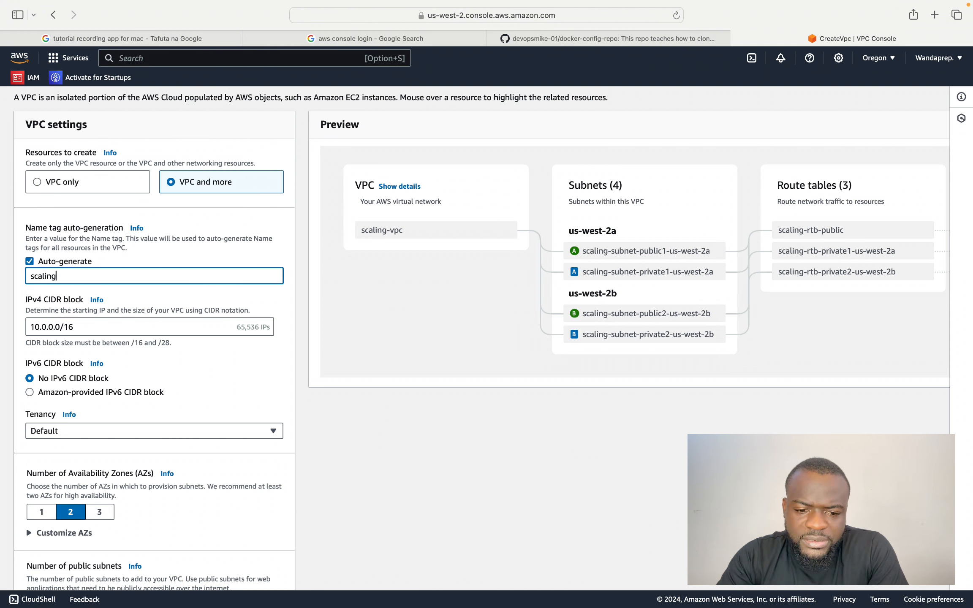
# Replace the name tag auto-generation value with wandaprep and check the resource names in the preview.
pyautogui.press('super+a')
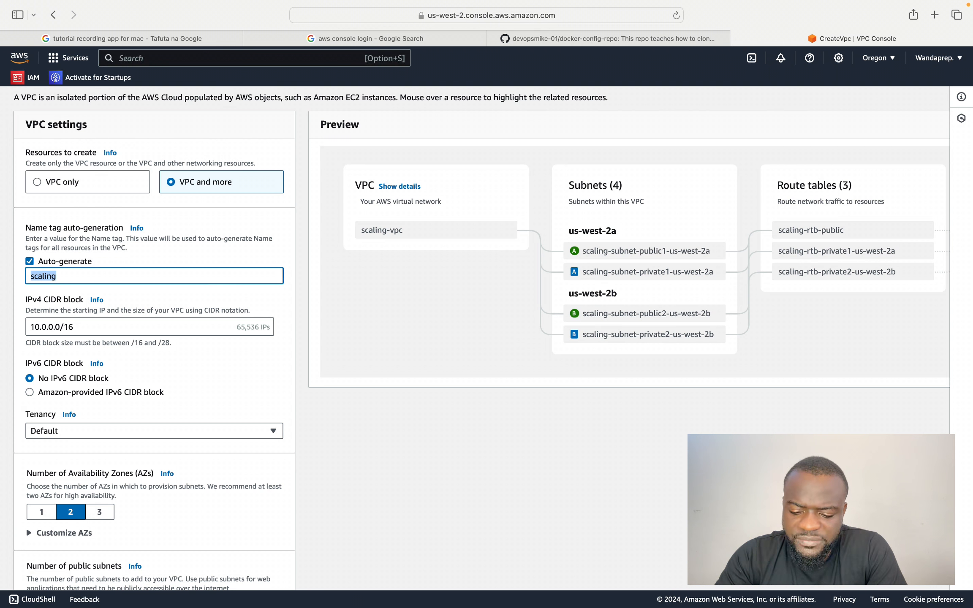
pyautogui.write('wandaprep')
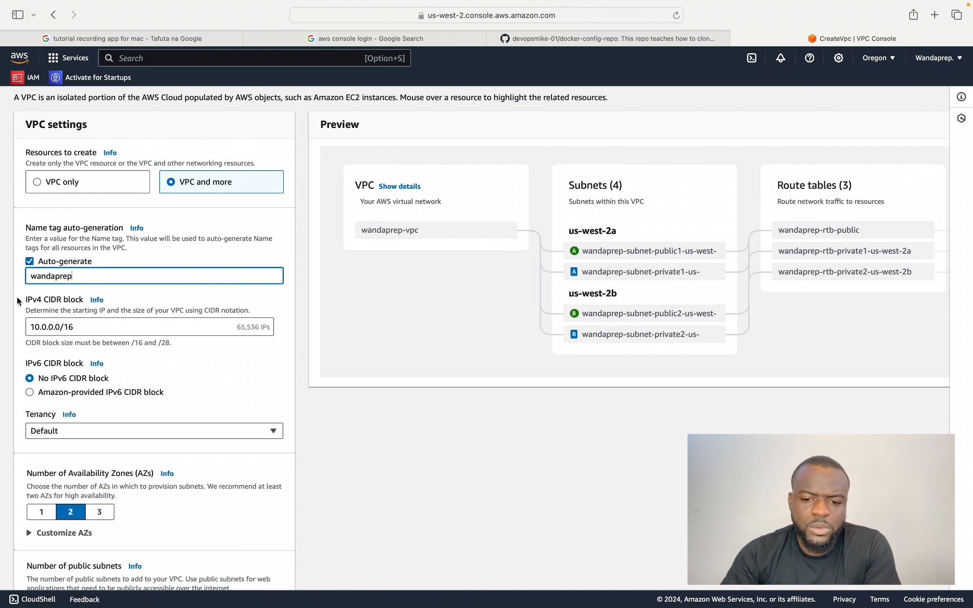
pyautogui.scroll(-2, 17, 301)
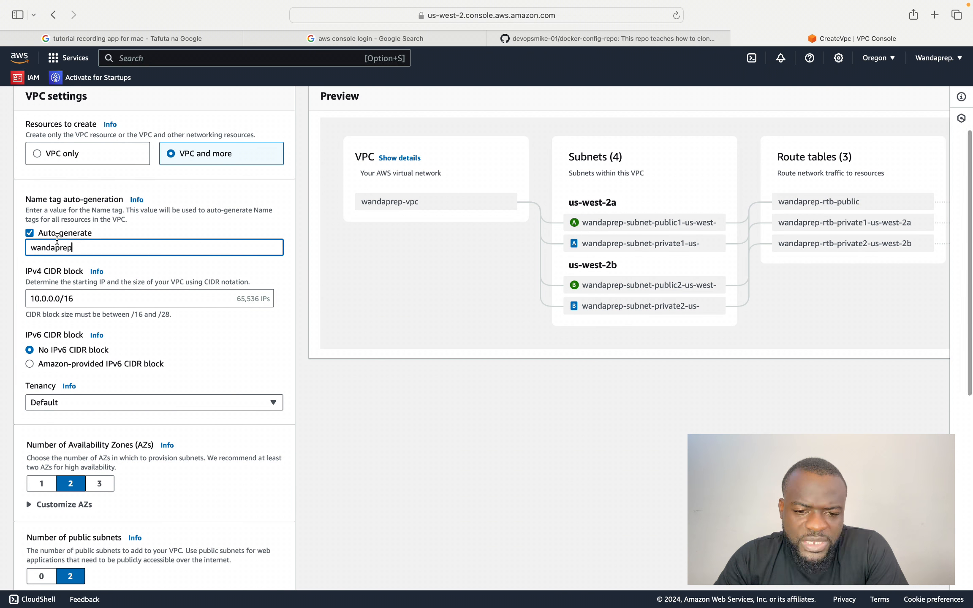
pyautogui.hscroll(3, 442, 234)
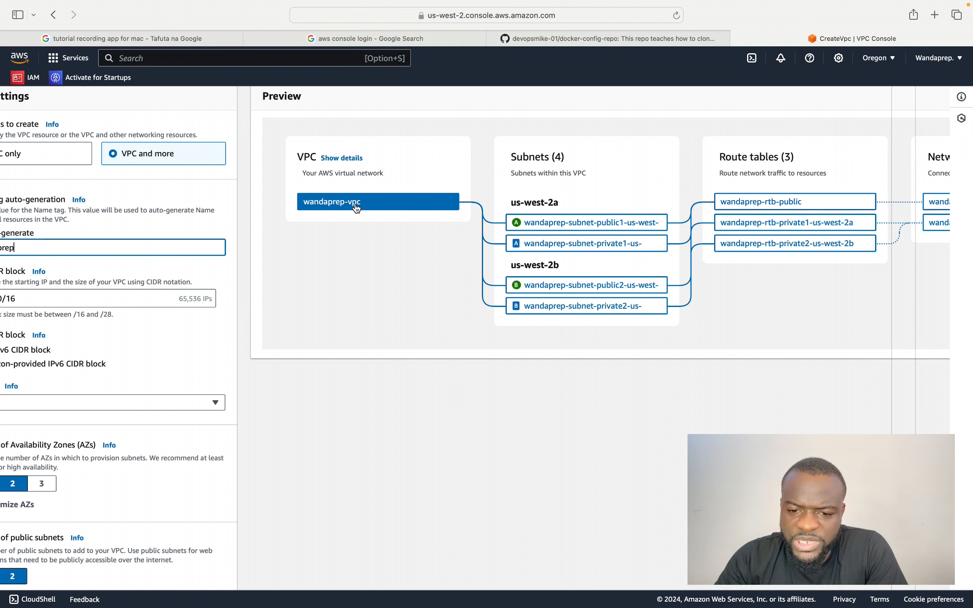
pyautogui.hscroll(-2, 330, 212)
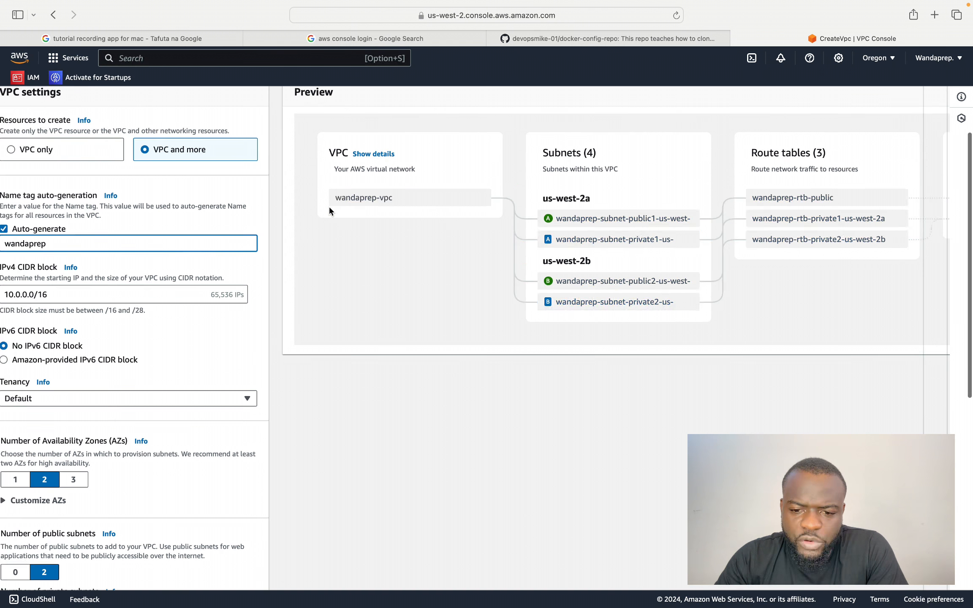
pyautogui.hscroll(-2, 395, 200)
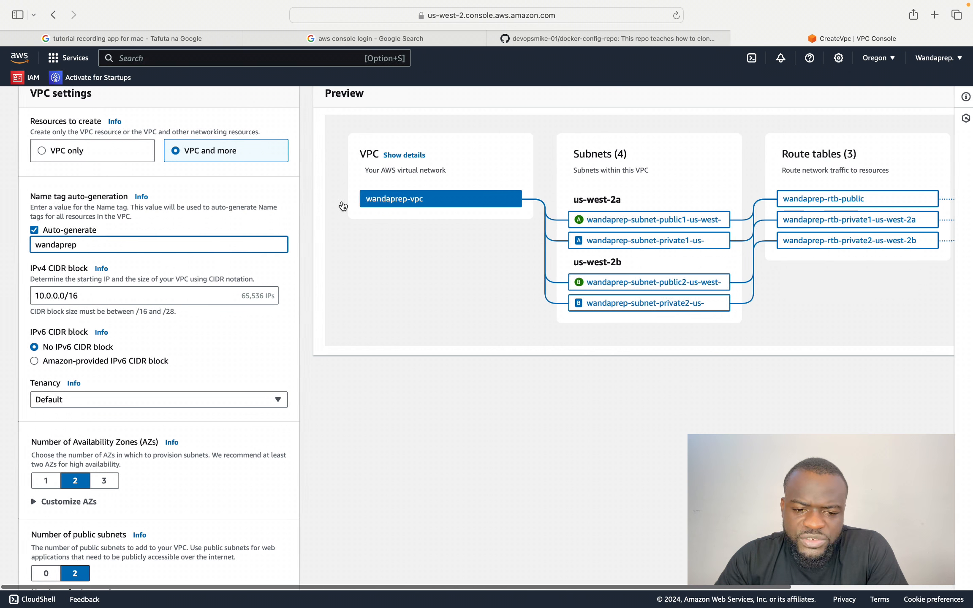
# Change the name tag auto-generation value to jp-morgan.
pyautogui.click(95, 241)
pyautogui.doubleClick(94, 242)
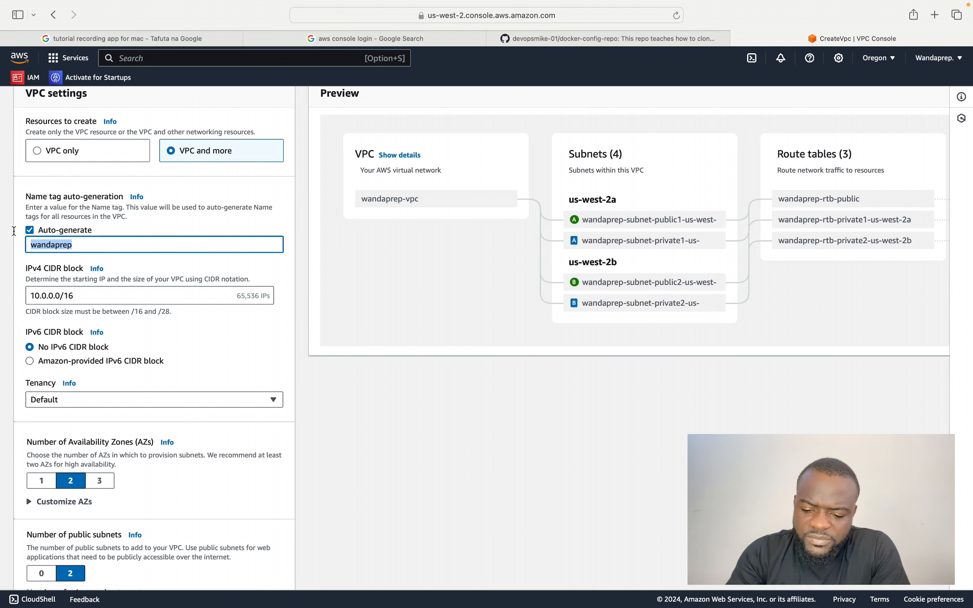
pyautogui.write('jpm')
pyautogui.press('BackSpace')
pyautogui.write('-morgan')
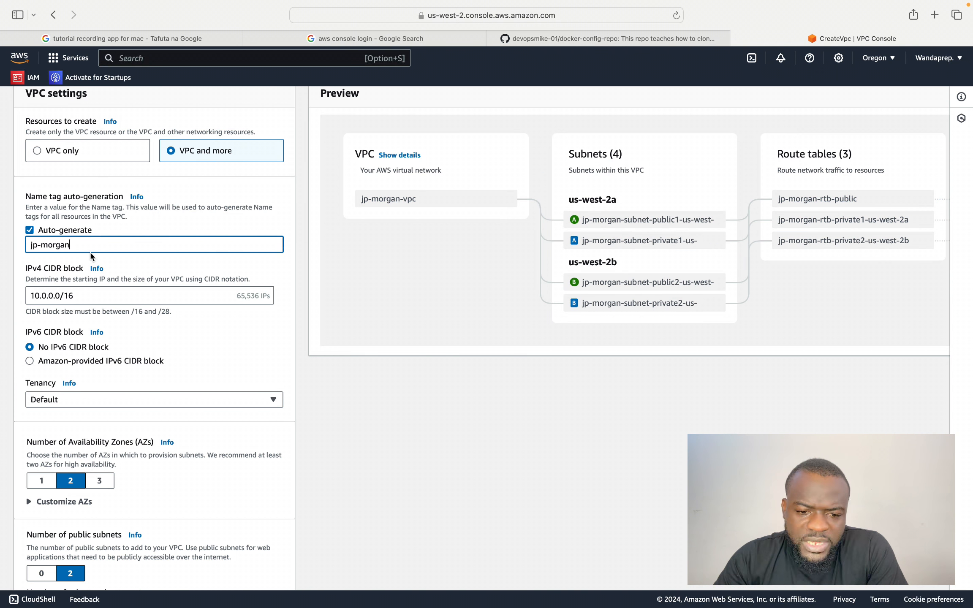
# Replace the name tag auto-generation value with effulgence tech-.
pyautogui.moveTo(89, 250); pyautogui.dragTo(1, 240)
pyautogui.write('effu')
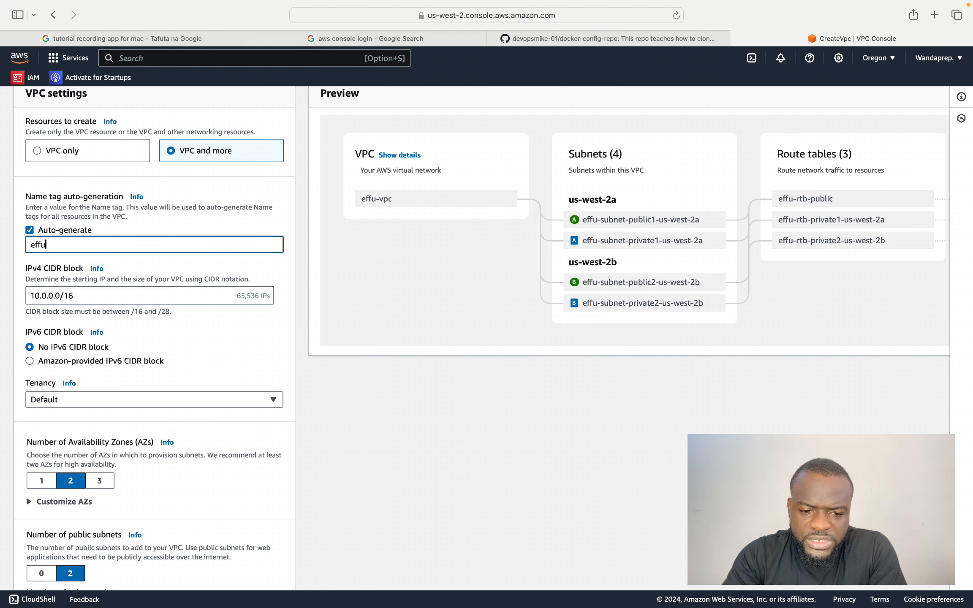
pyautogui.write('lgence tech-')
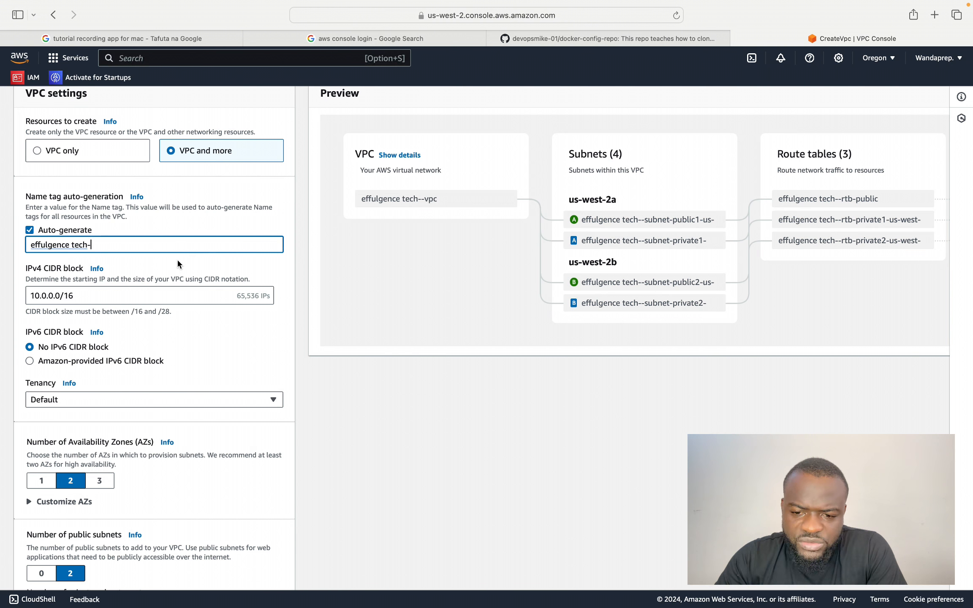
# Clear the name tag auto-generation value and set it to wandaprep.
pyautogui.press('BackSpace')
pyautogui.press('BackSpace')
pyautogui.press('BackSpace')
pyautogui.press('BackSpace')
pyautogui.press('BackSpace')
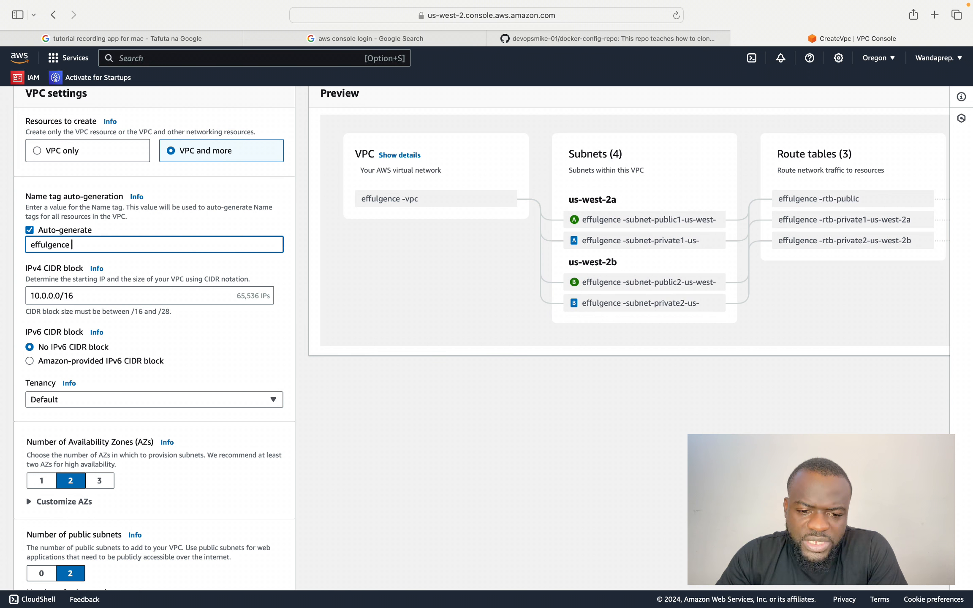
pyautogui.press('BackSpace')
pyautogui.press('BackSpace')
pyautogui.press('BackSpace')
pyautogui.press('BackSpace')
pyautogui.press('BackSpace')
pyautogui.press('BackSpace')
pyautogui.press('BackSpace')
pyautogui.press('BackSpace')
pyautogui.press('BackSpace')
pyautogui.press('BackSpace')
pyautogui.press('BackSpace')
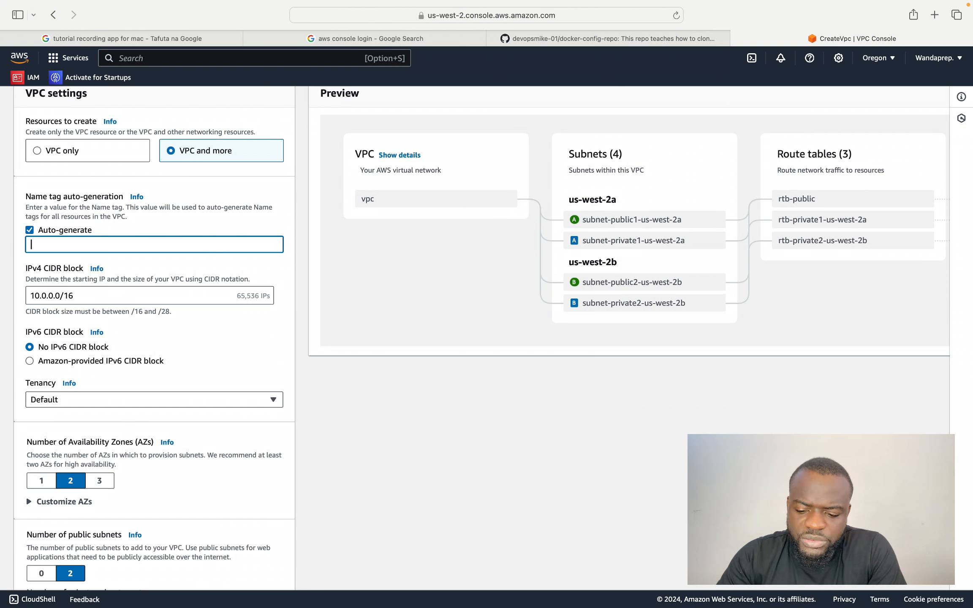
pyautogui.write('wandaprep')
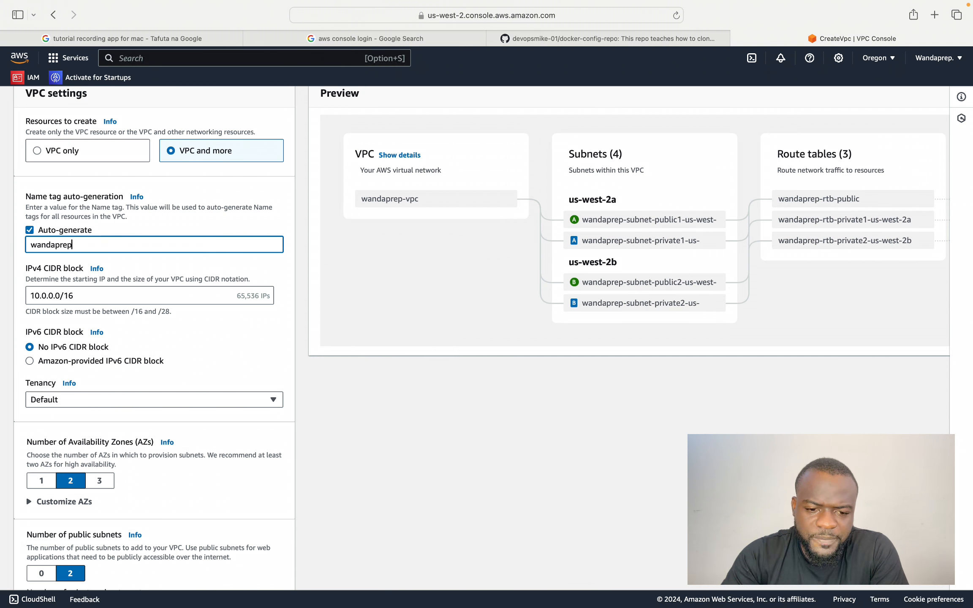
# Try the IPv4 CIDR block as 10.0.0.0/17 and as 10.0.0.0/18 to compare the number of IPs.
pyautogui.scroll(-3, 198, 301)
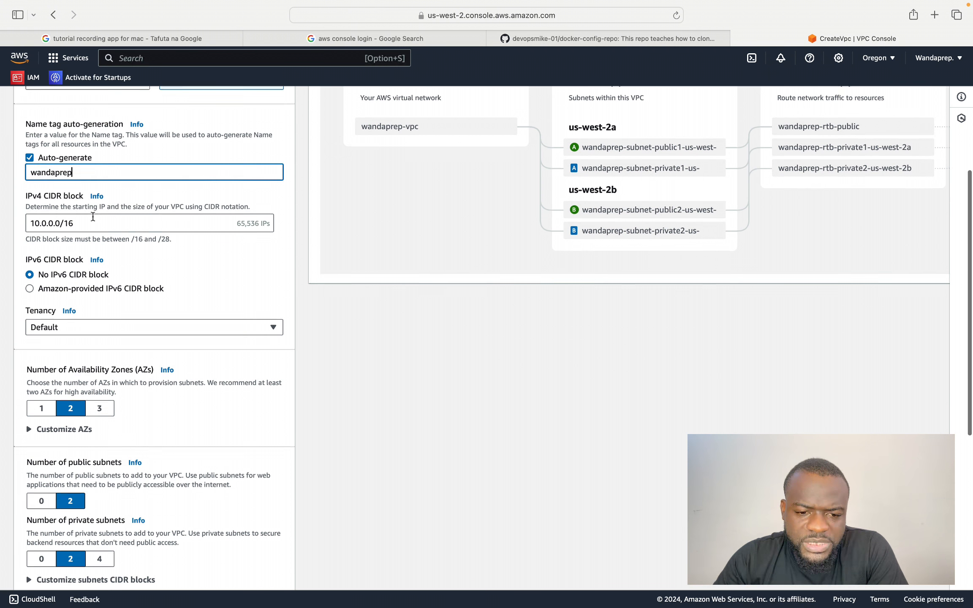
pyautogui.scroll(1, 93, 216)
pyautogui.moveTo(100, 239); pyautogui.dragTo(25, 233)
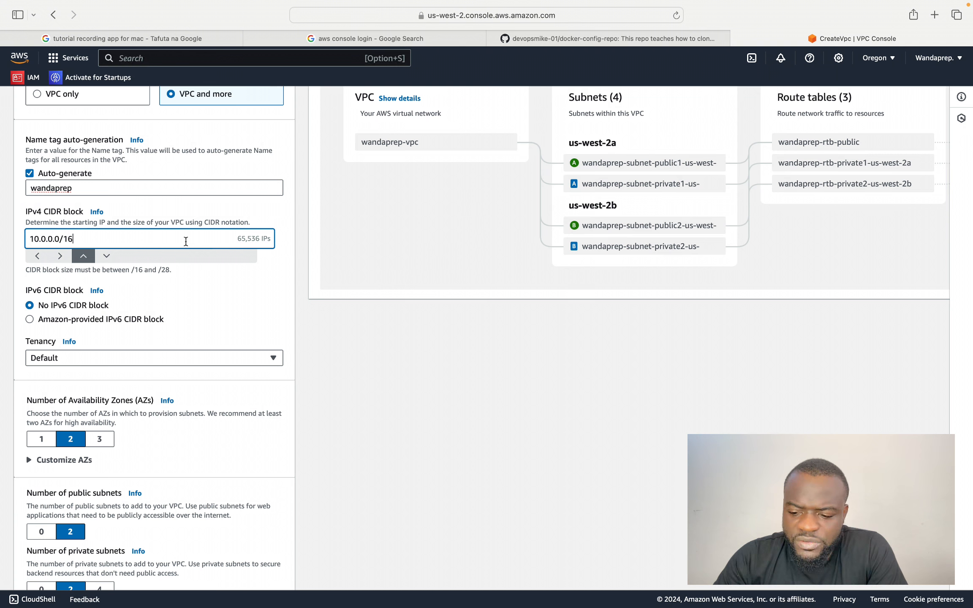
pyautogui.press('BackSpace')
pyautogui.write('7')
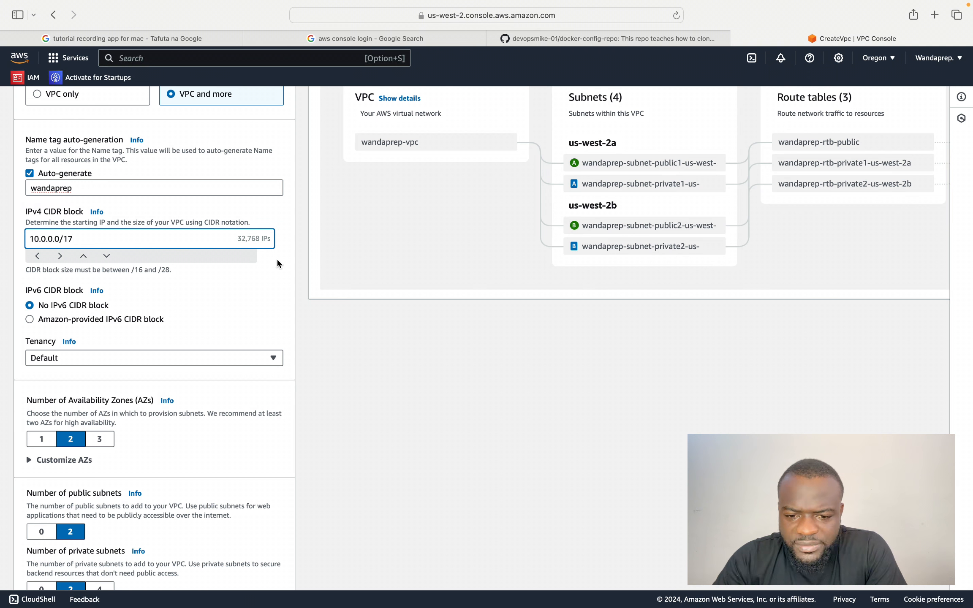
pyautogui.press('BackSpace')
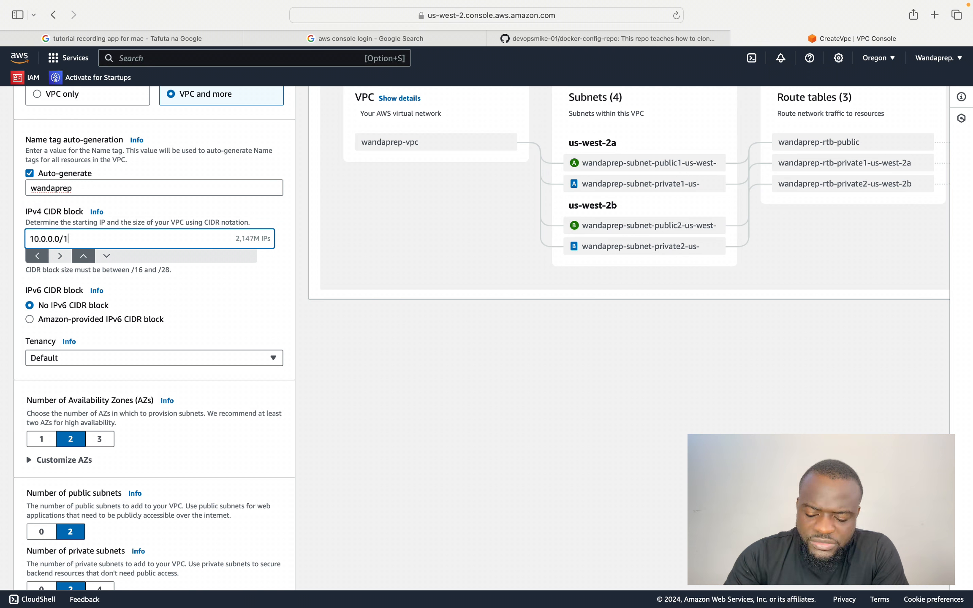
pyautogui.write('8')
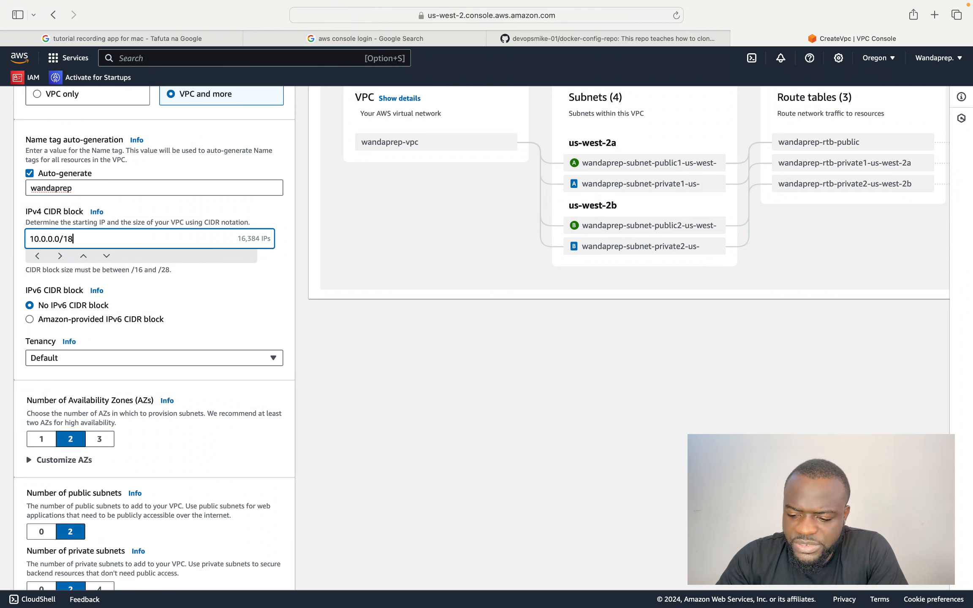
# Set the IPv4 CIDR block to 10.0.0.0/28 and check its number of IPs.
pyautogui.press('BackSpace')
pyautogui.press('BackSpace')
pyautogui.write('28')
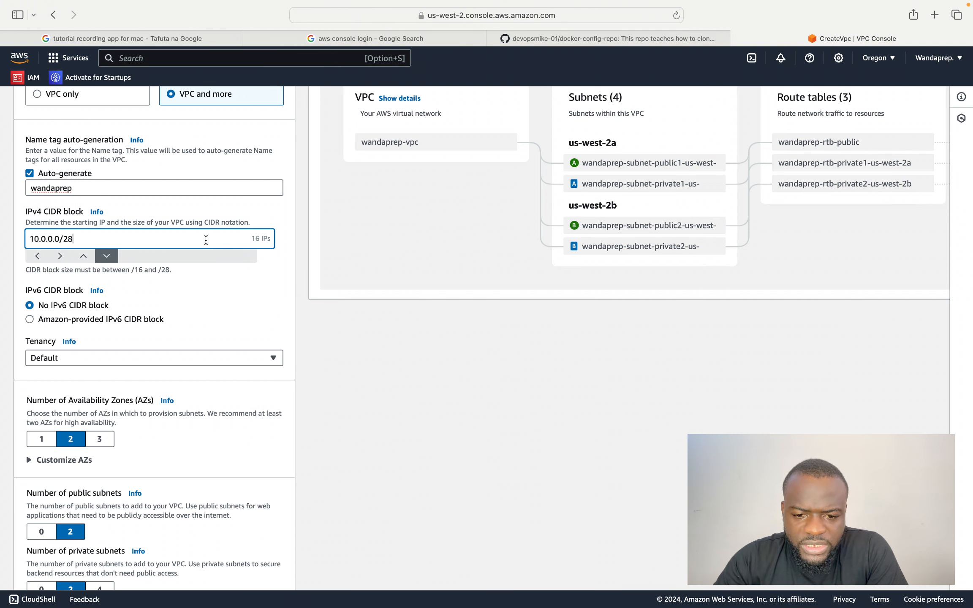
pyautogui.click(262, 238)
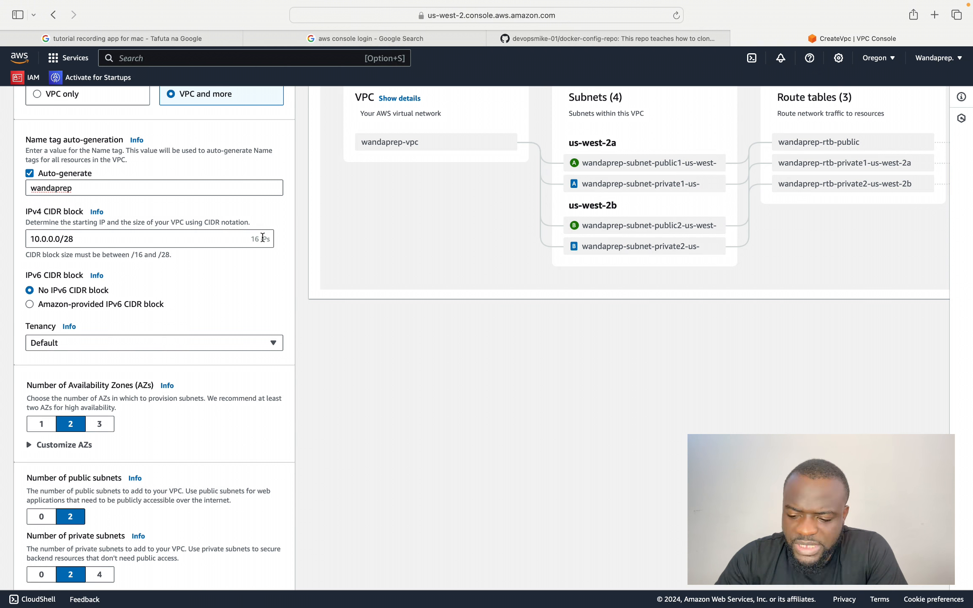
# Set the IPv4 CIDR block back to 10.0.0.0/16.
pyautogui.scroll(-2, 255, 308)
pyautogui.click(82, 201)
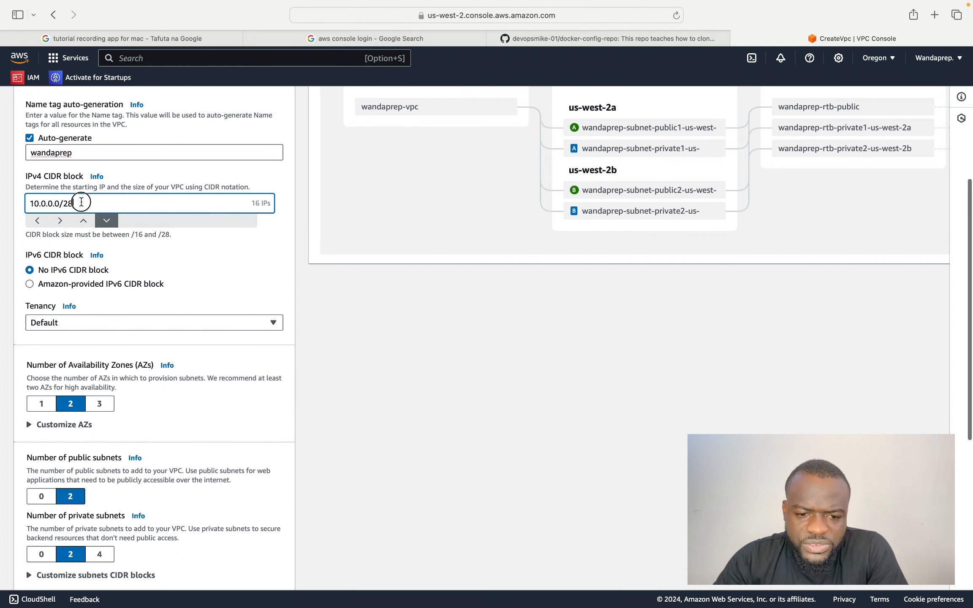
pyautogui.press('BackSpace')
pyautogui.write('16')
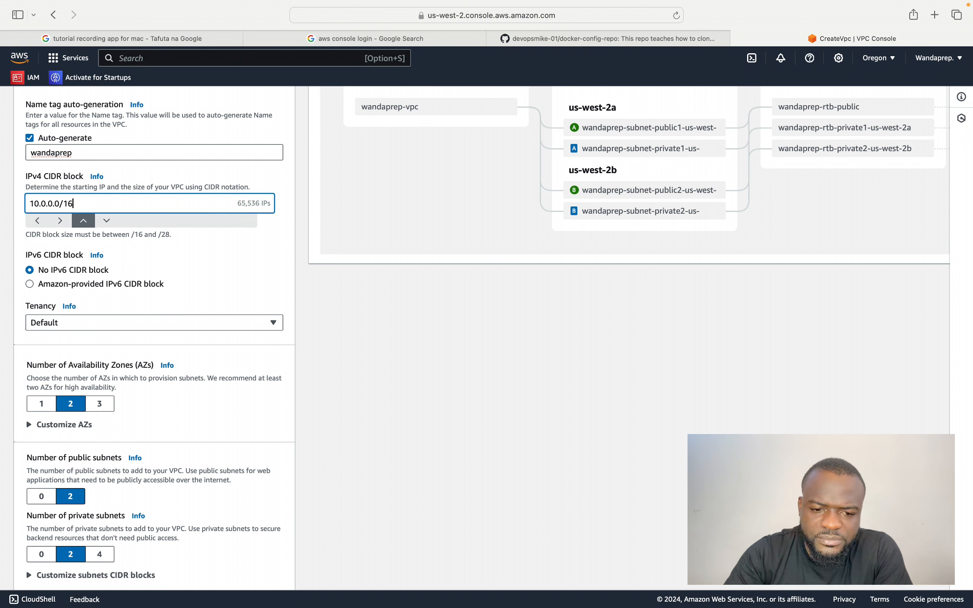
# Review the IPv6, tenancy, Availability Zone and subnet settings, and the us-west-2a and us-west-2b subnets in the preview.
pyautogui.scroll(-2, 26, 380)
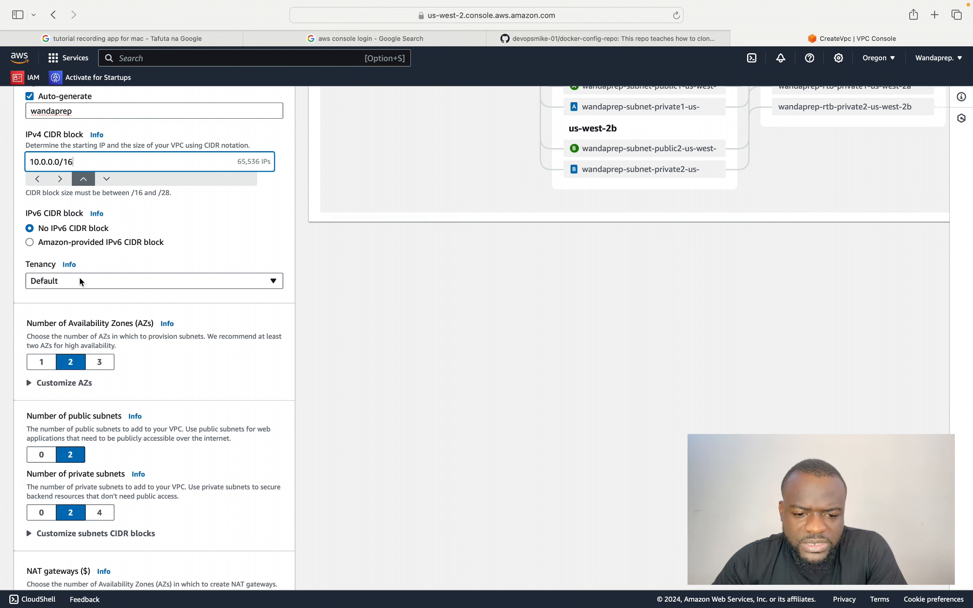
pyautogui.scroll(-2, 81, 281)
pyautogui.scroll(5, 81, 281)
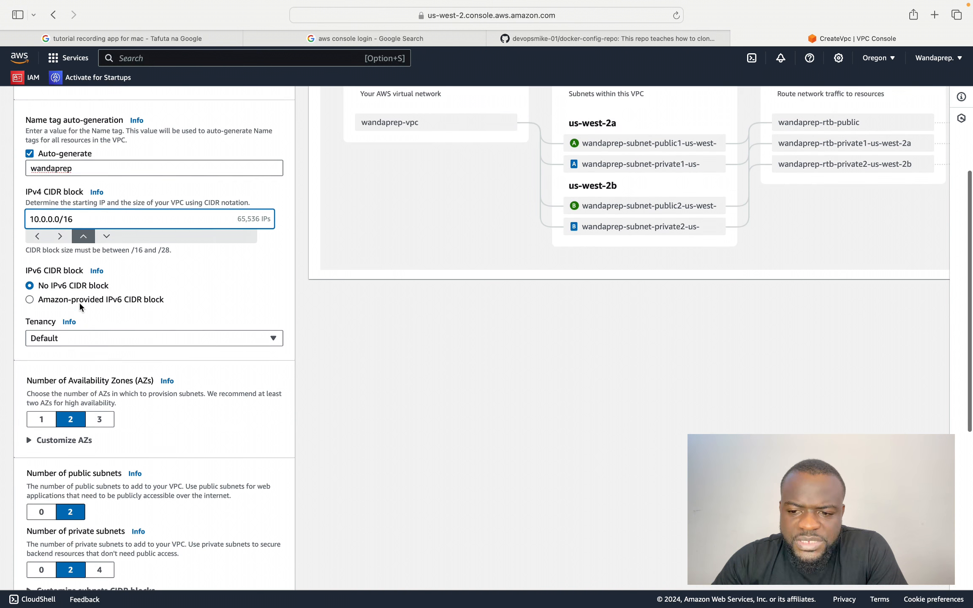
pyautogui.scroll(2, 81, 306)
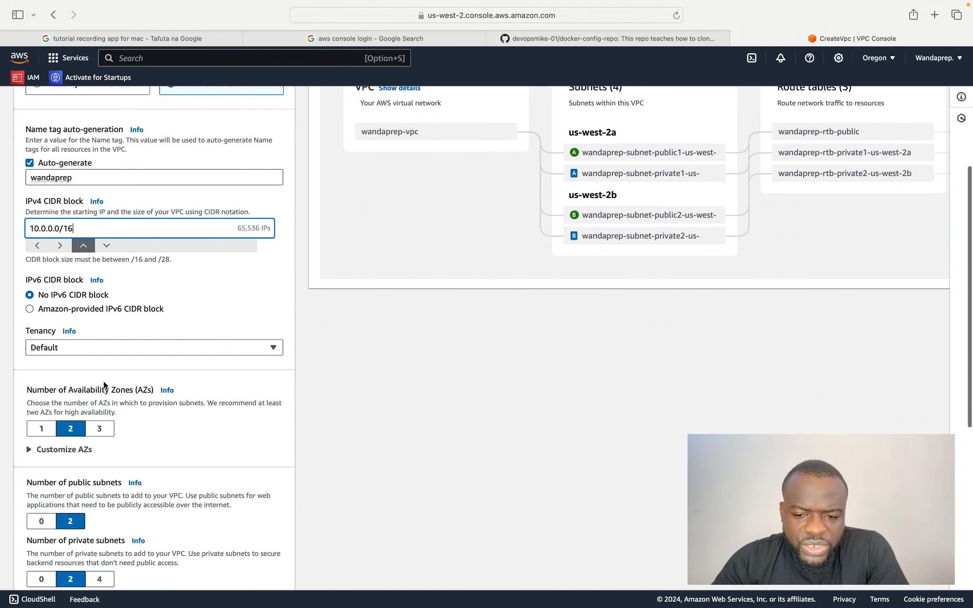
pyautogui.scroll(-2, 103, 379)
pyautogui.scroll(2, 103, 379)
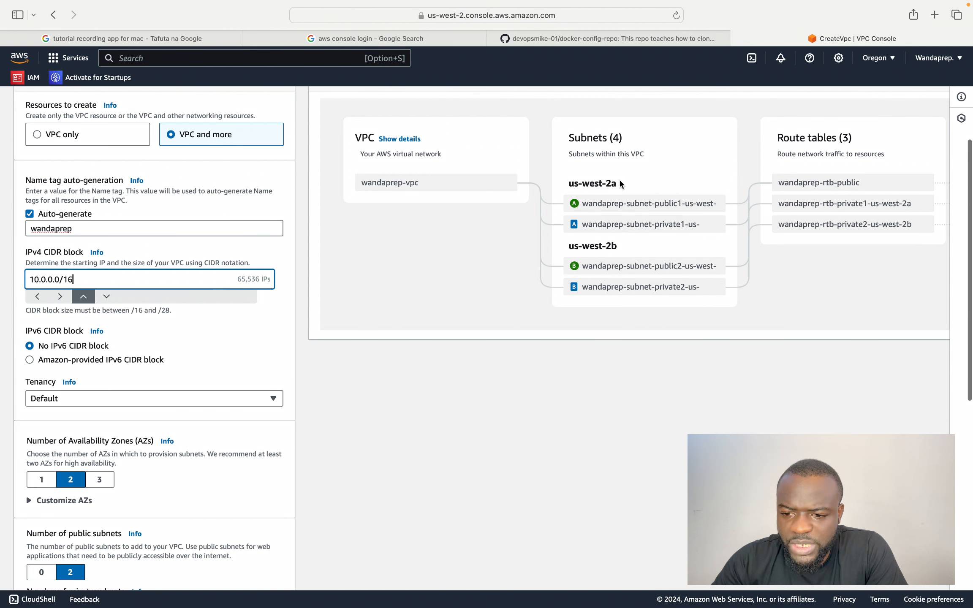
pyautogui.click(619, 182)
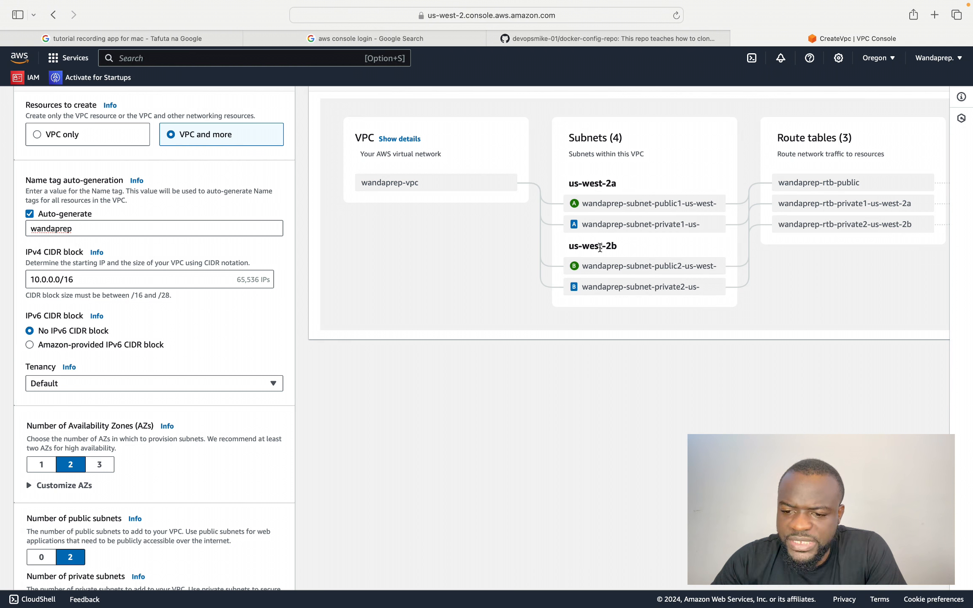
# Compare the preview with 1, 2 and 3 Availability Zones, viewing the list of AWS regions after choosing 1.
pyautogui.click(41, 463)
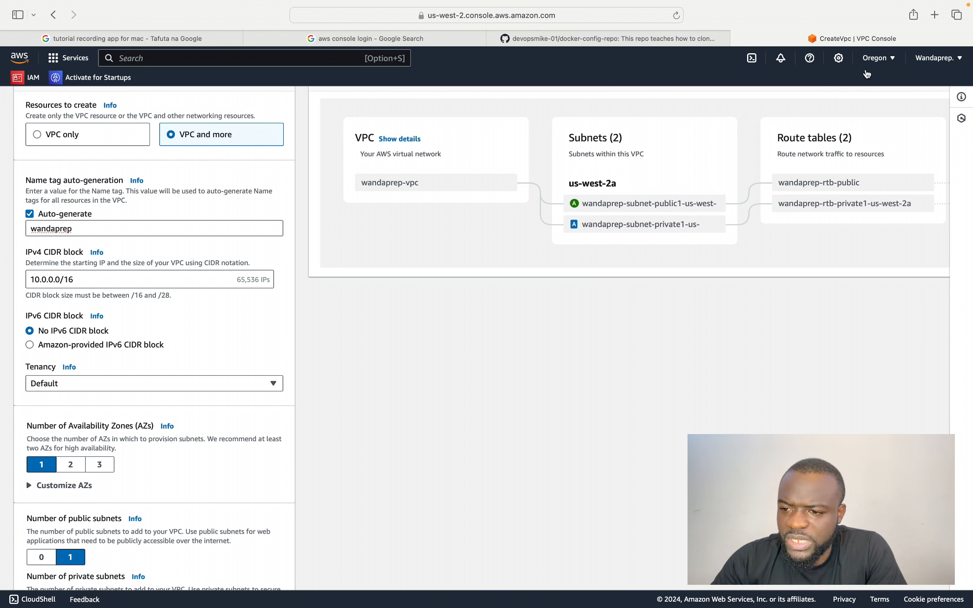
pyautogui.click(893, 63)
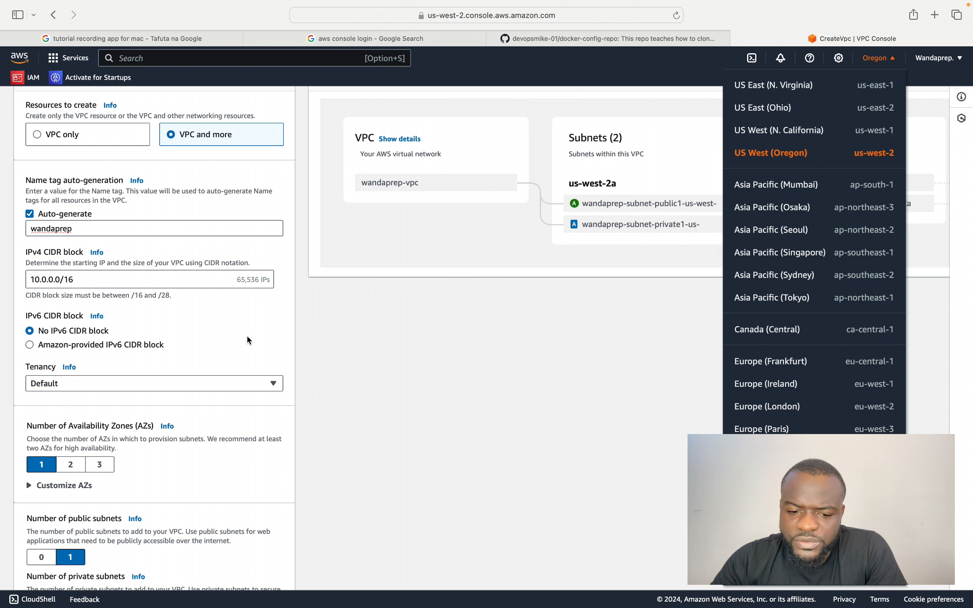
pyautogui.click(70, 464)
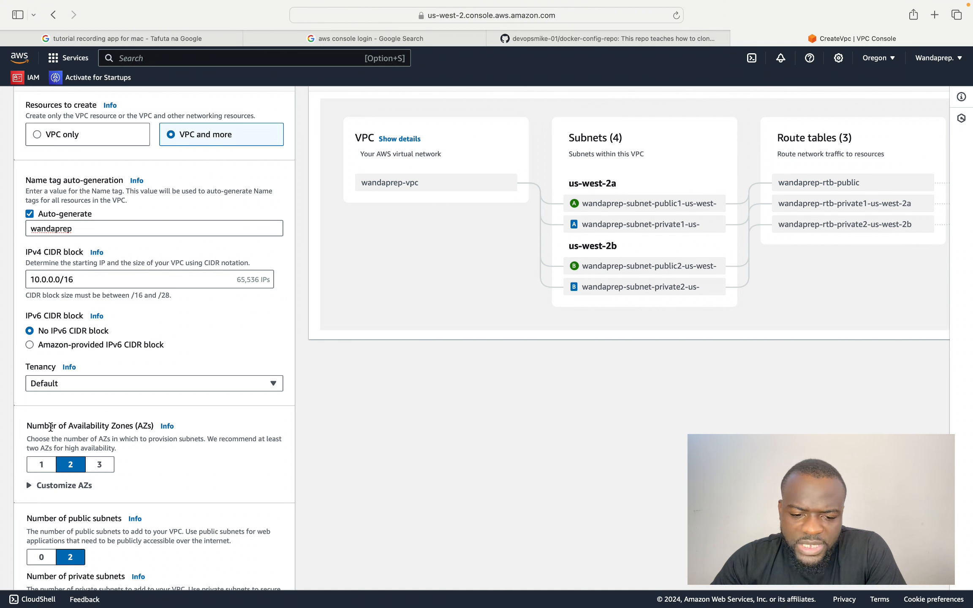
pyautogui.click(100, 464)
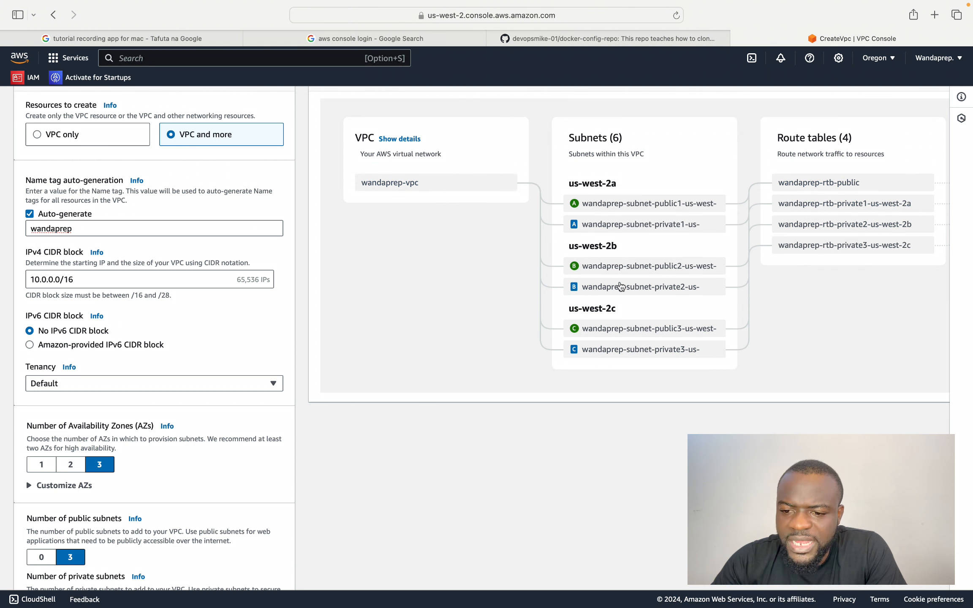
# Set the number of Availability Zones to 1 and check the resulting subnet settings and preview.
pyautogui.scroll(-2, 139, 440)
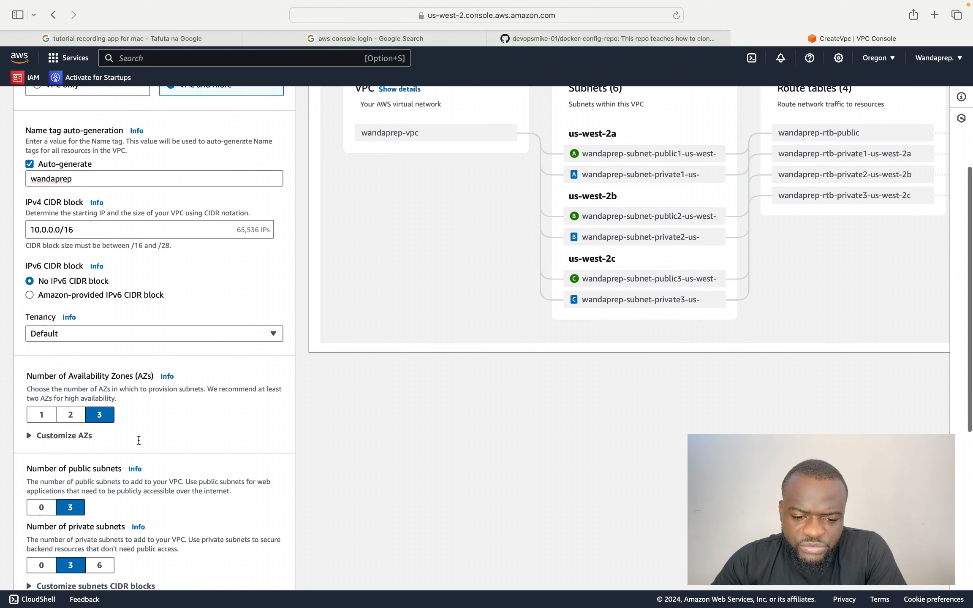
pyautogui.scroll(-5, 137, 439)
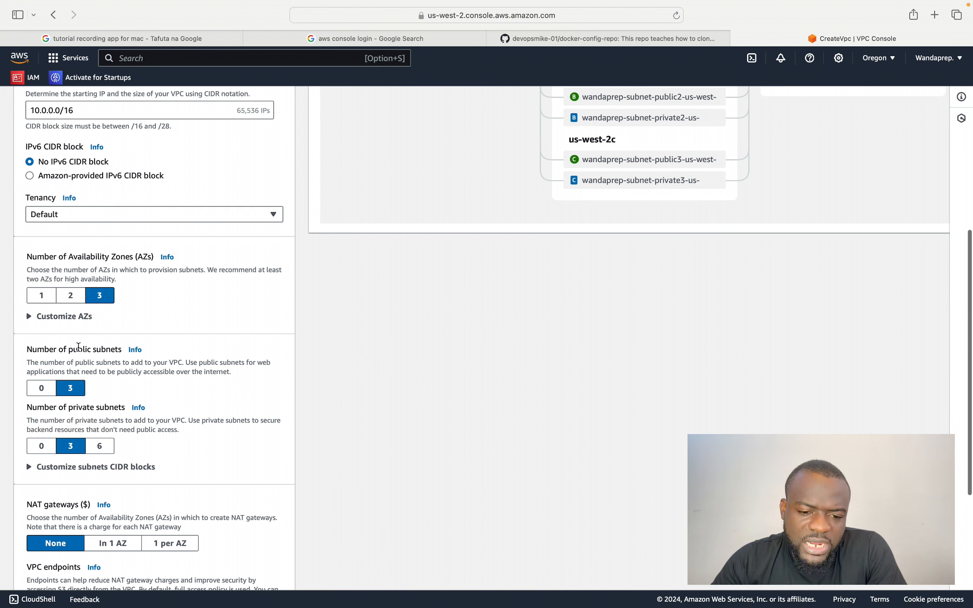
pyautogui.click(41, 296)
pyautogui.scroll(3, 40, 298)
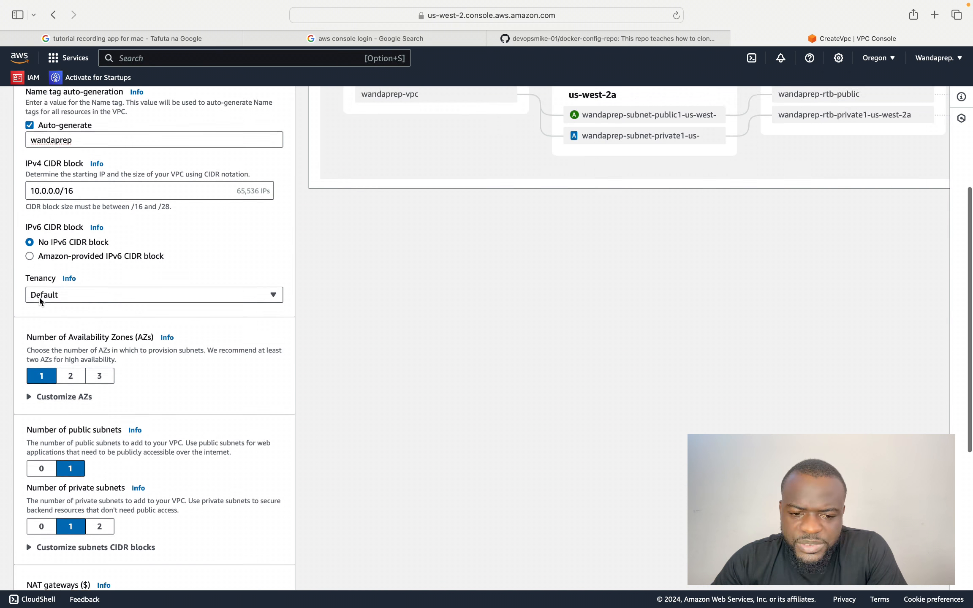
pyautogui.scroll(1, 40, 297)
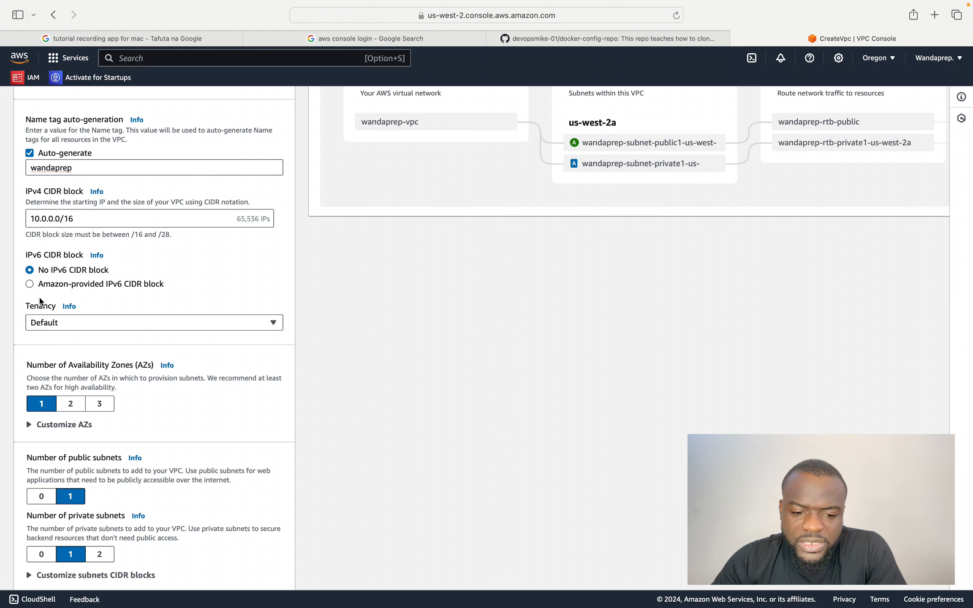
# Try 2 and 3 Availability Zones to compare the public and private subnet options, and set the number back to 1.
pyautogui.scroll(1, 40, 298)
pyautogui.scroll(-6, 39, 296)
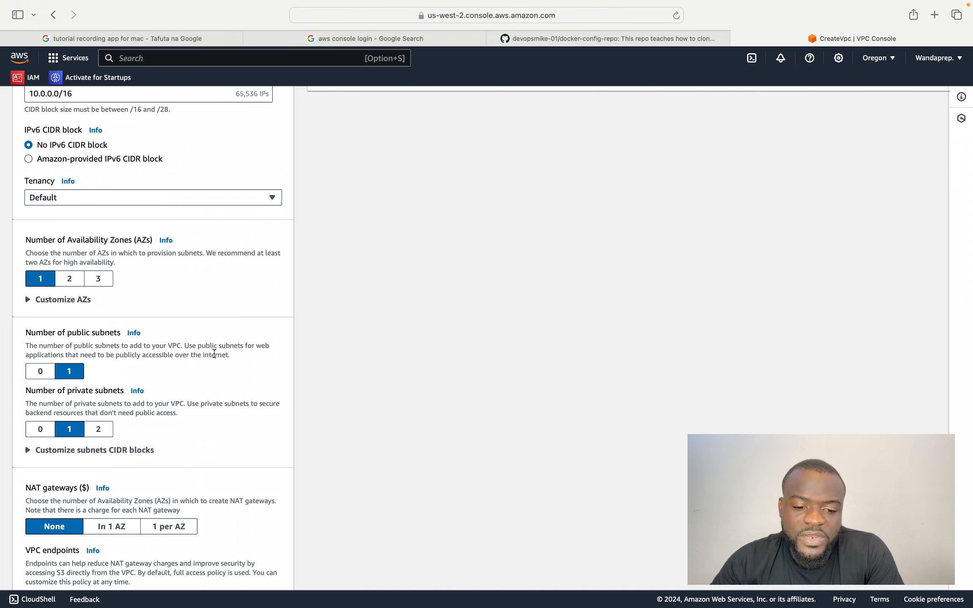
pyautogui.moveTo(239, 361); pyautogui.dragTo(29, 345)
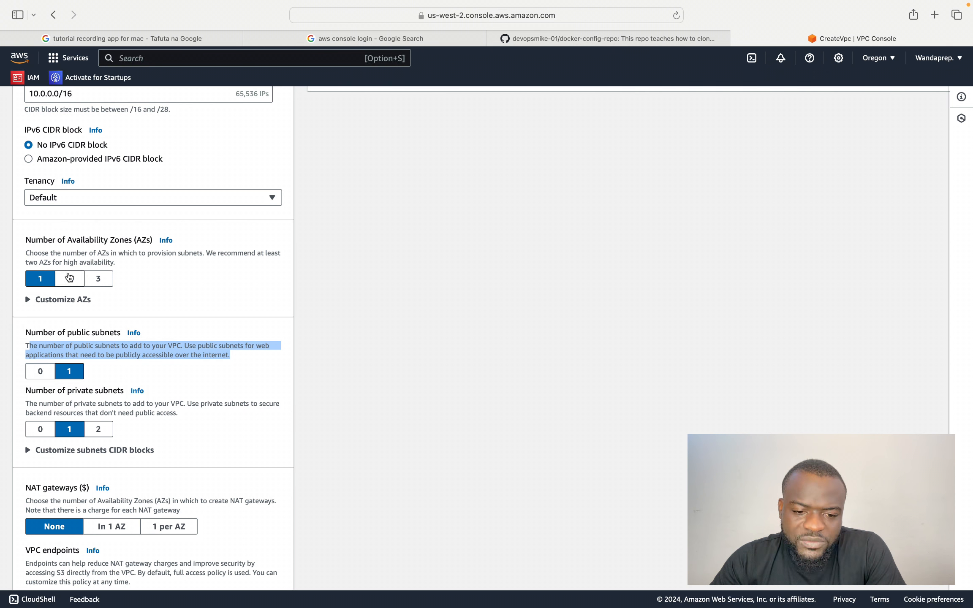
pyautogui.click(69, 278)
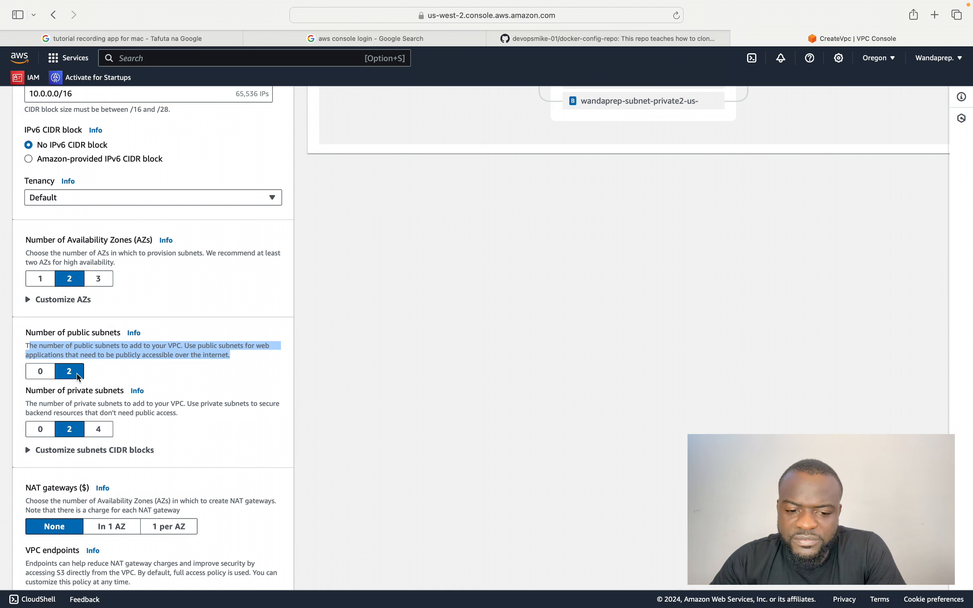
pyautogui.click(98, 278)
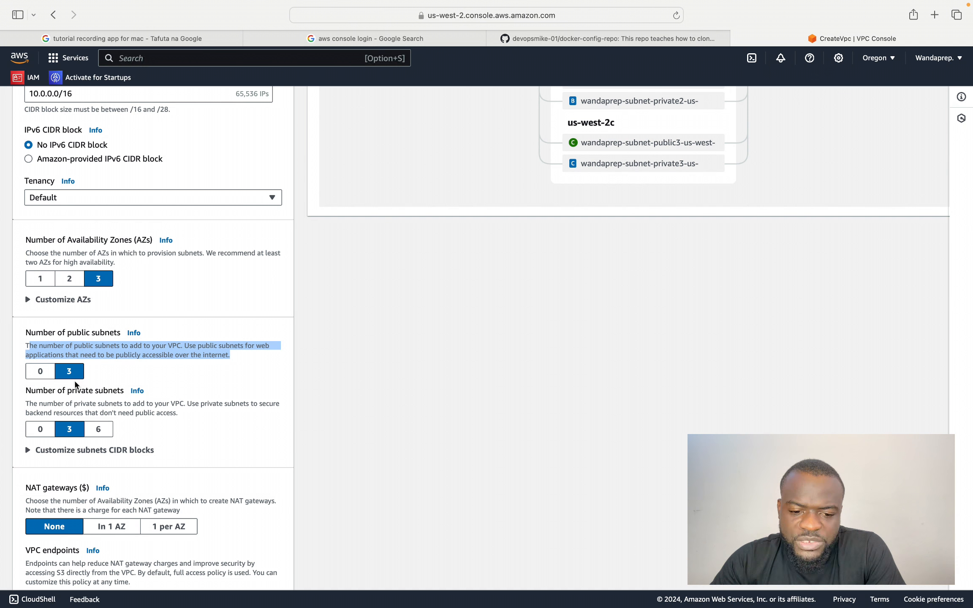
pyautogui.click(46, 279)
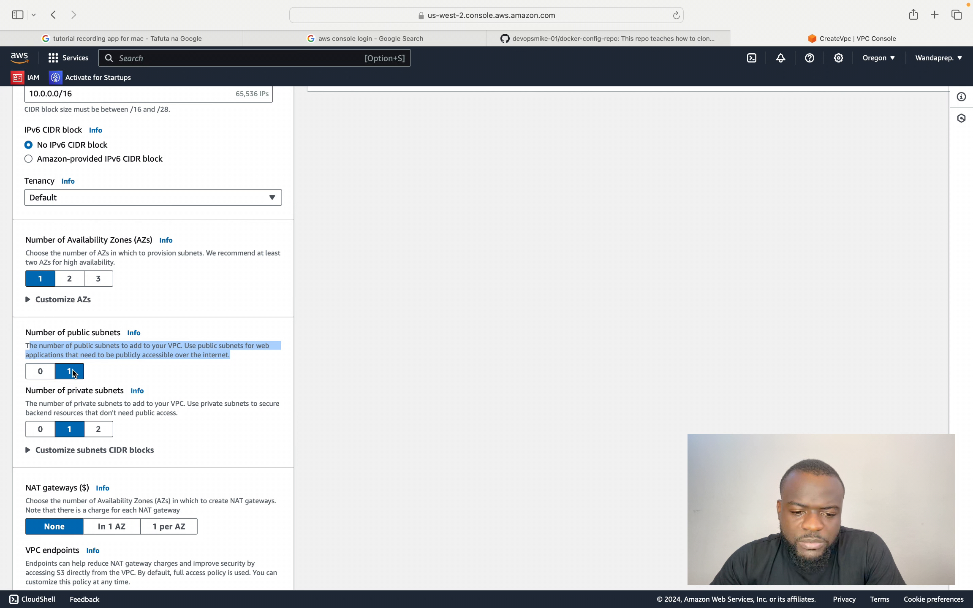
# Try 2 private subnets and check the preview, and set the number of private subnets back to 1.
pyautogui.scroll(-2, 71, 363)
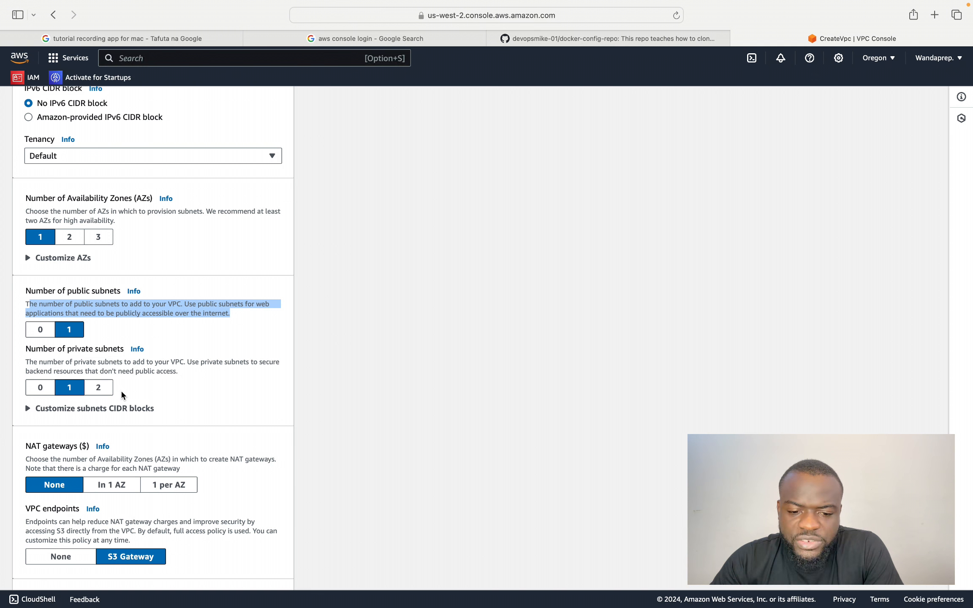
pyautogui.scroll(-1, 122, 394)
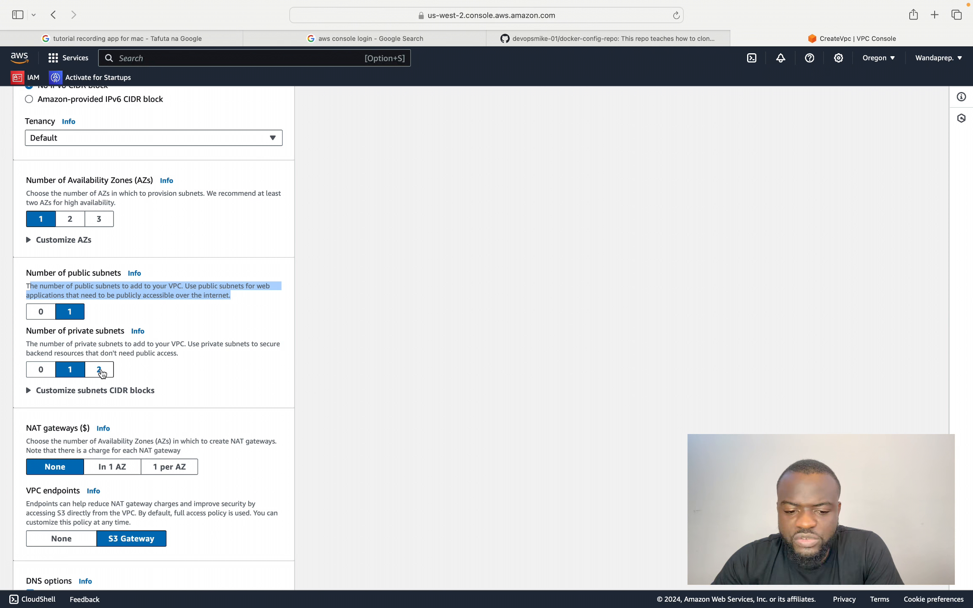
pyautogui.click(101, 371)
pyautogui.scroll(4, 101, 372)
pyautogui.scroll(8, 101, 372)
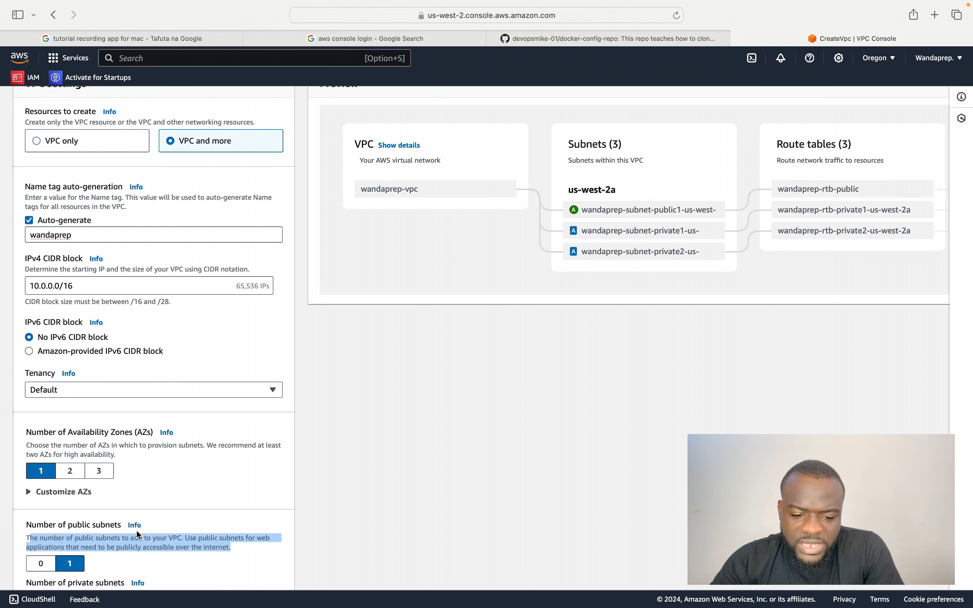
pyautogui.scroll(-6, 136, 529)
pyautogui.click(70, 502)
pyautogui.scroll(10, 181, 450)
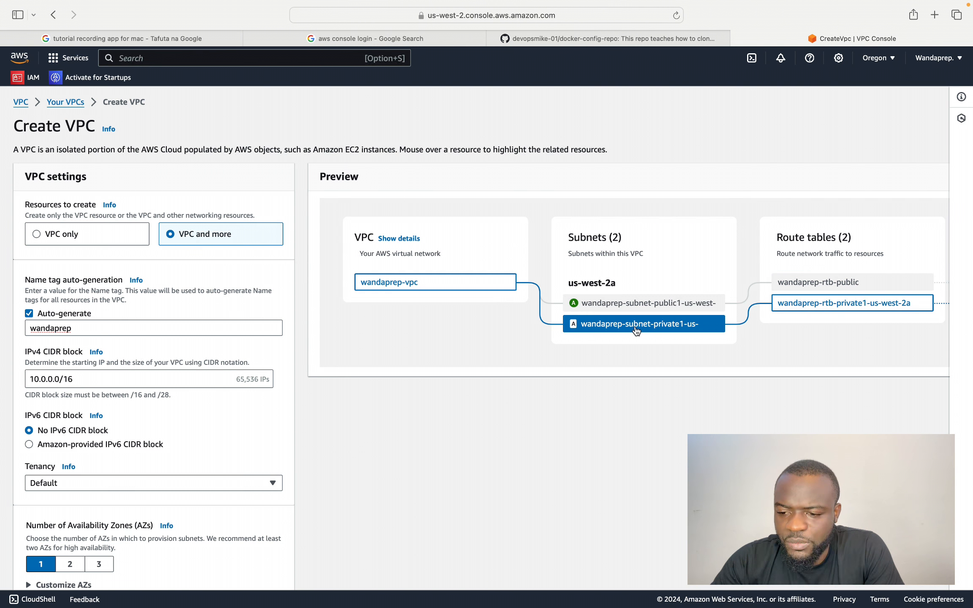
# Review the NAT gateway, VPC endpoint and DNS options in the VPC settings.
pyautogui.scroll(-15, 135, 488)
pyautogui.scroll(3, 135, 490)
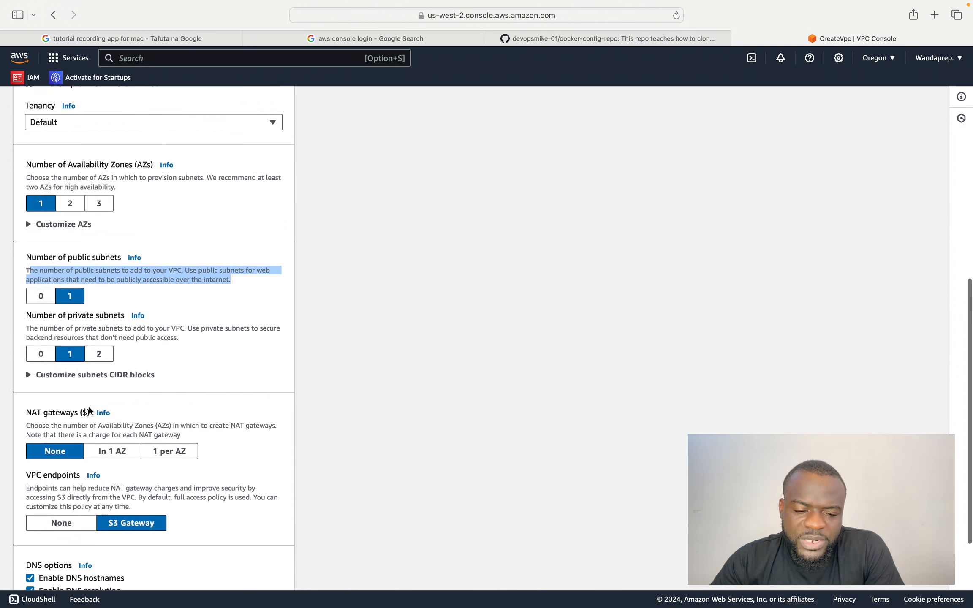
pyautogui.scroll(-2, 93, 386)
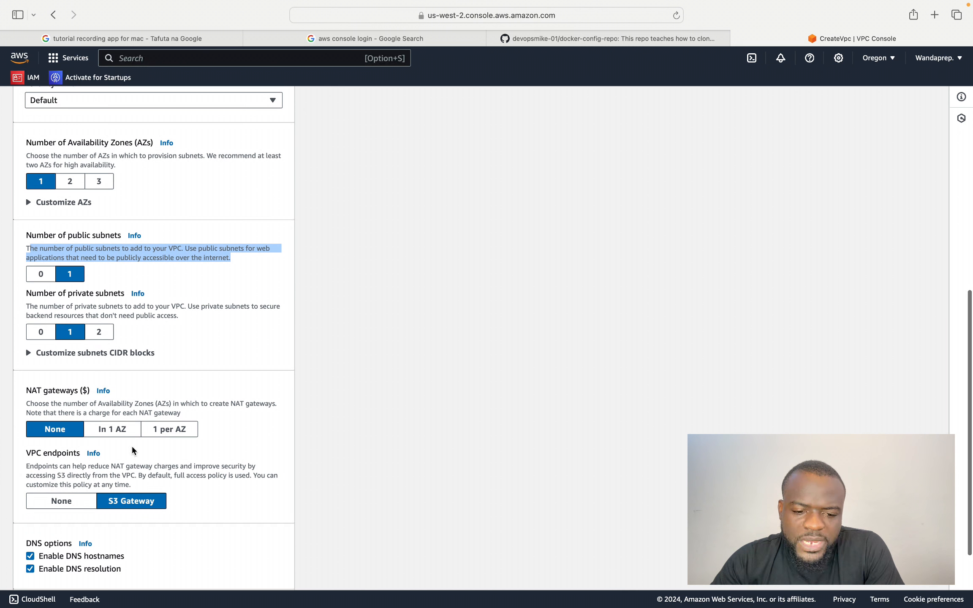
pyautogui.moveTo(91, 391); pyautogui.dragTo(27, 387)
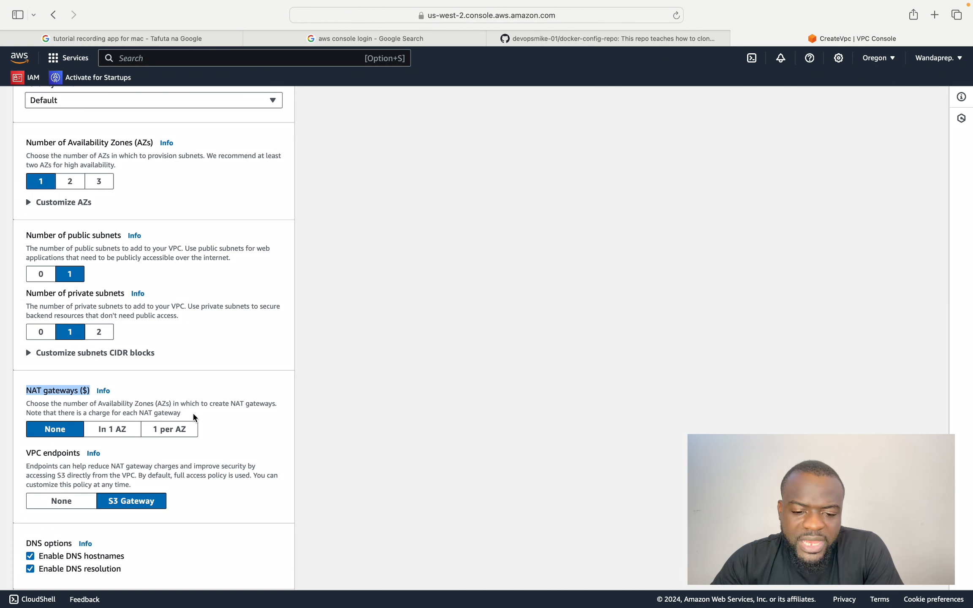
pyautogui.scroll(-1, 195, 414)
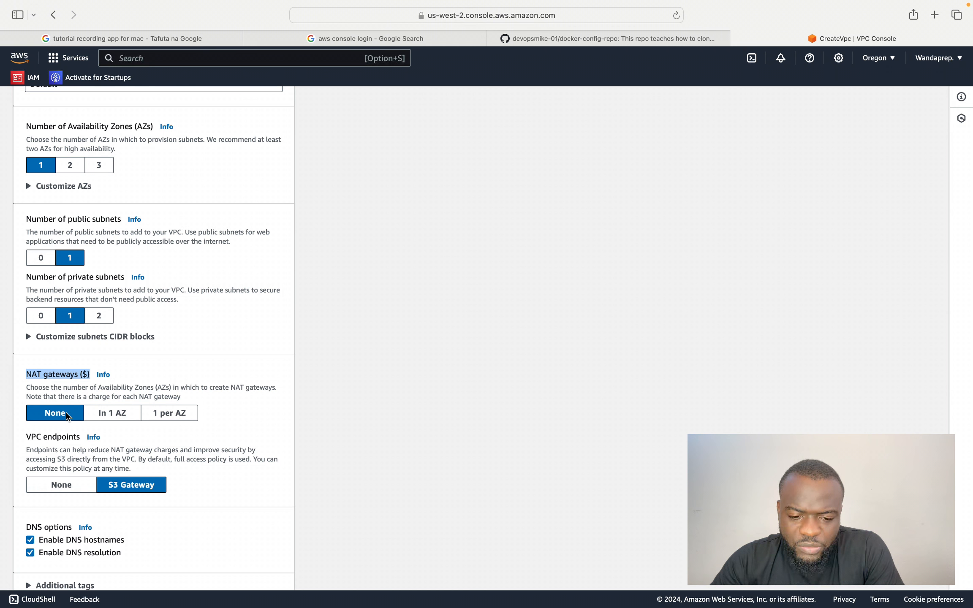
pyautogui.scroll(-3, 66, 416)
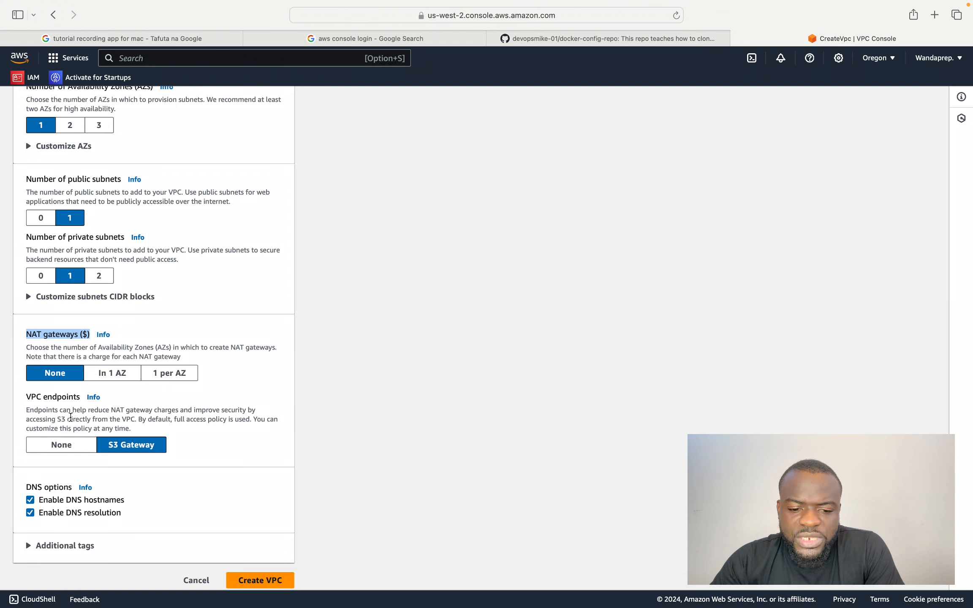
pyautogui.scroll(-1, 183, 431)
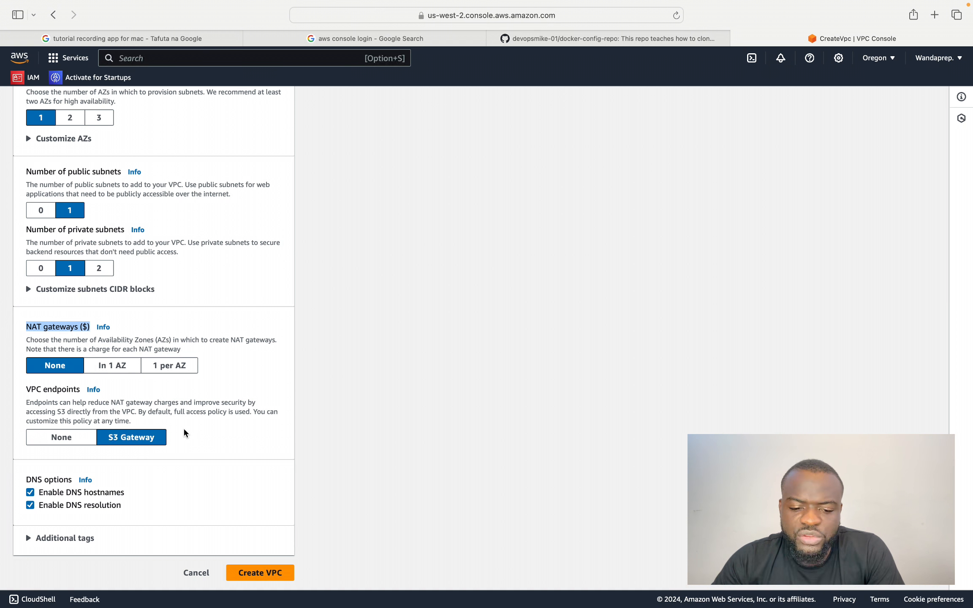
pyautogui.scroll(-1, 185, 432)
# Examine in the preview how the public and private subnets link to their route tables, the internet gateway and the S3 endpoint.
pyautogui.scroll(15, 184, 427)
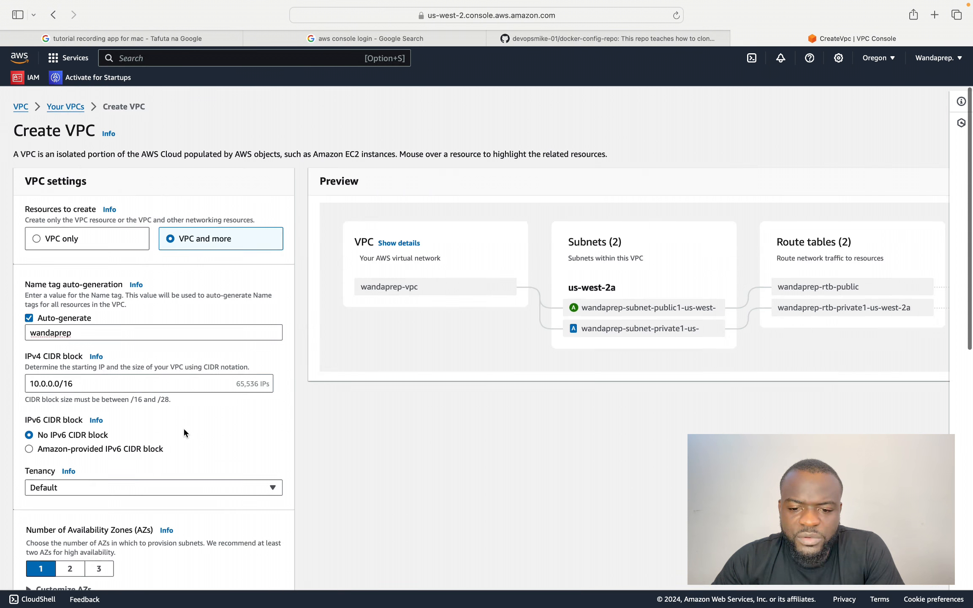
pyautogui.hscroll(5, 384, 346)
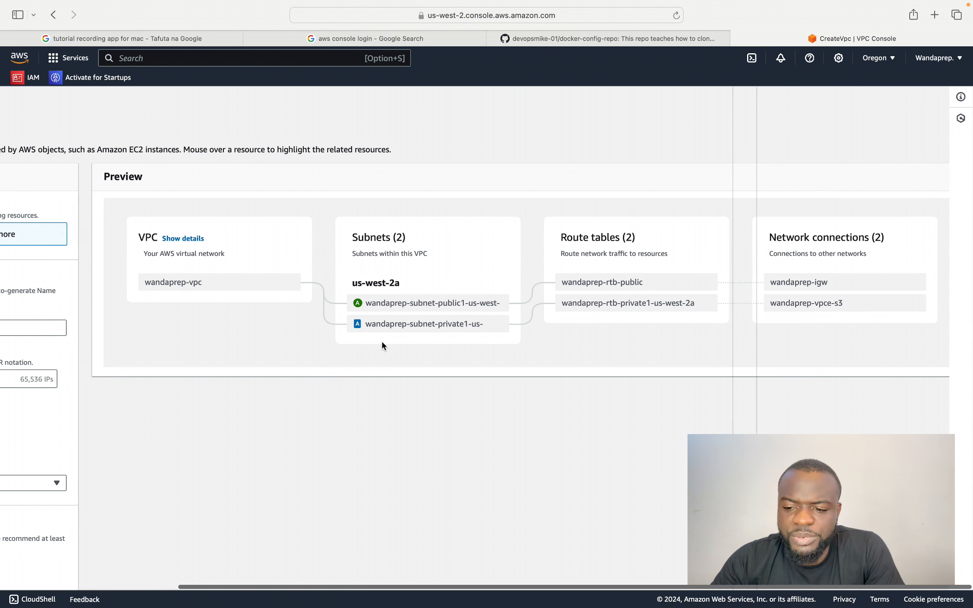
pyautogui.hscroll(-6, 380, 343)
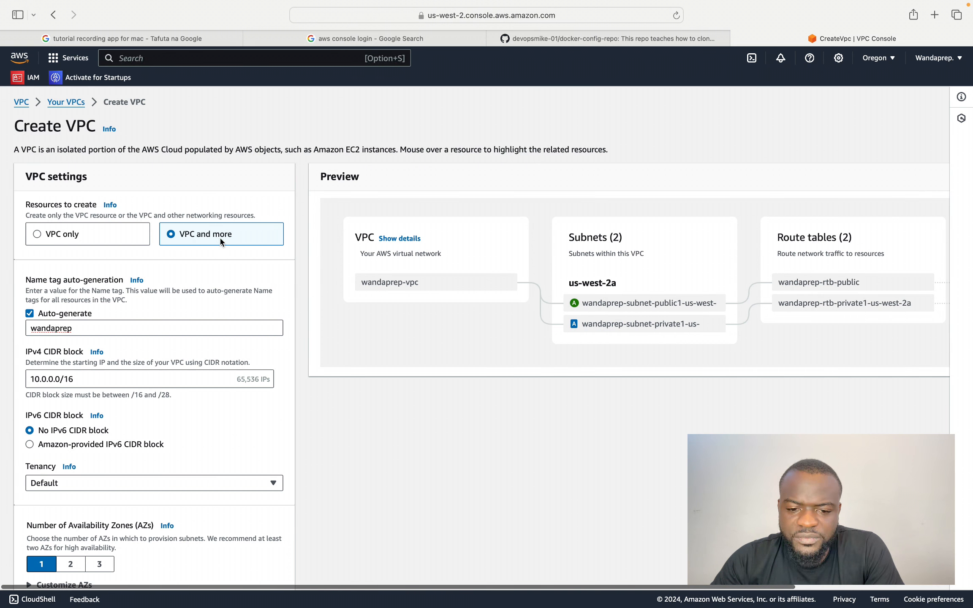
pyautogui.hscroll(5, 475, 287)
pyautogui.hscroll(5, 475, 287)
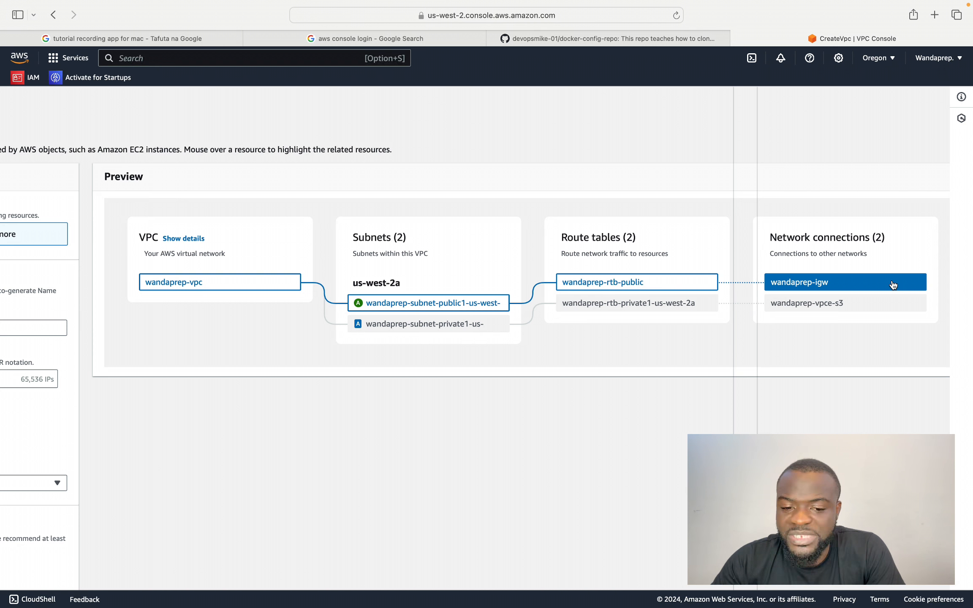
pyautogui.hscroll(-4, 893, 285)
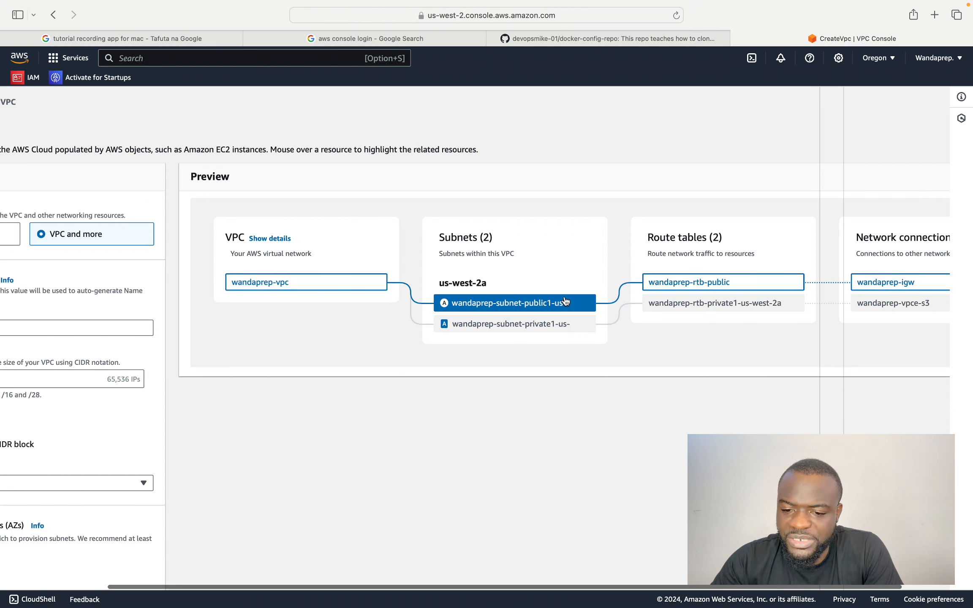
pyautogui.hscroll(4, 565, 301)
pyautogui.hscroll(-1, 565, 301)
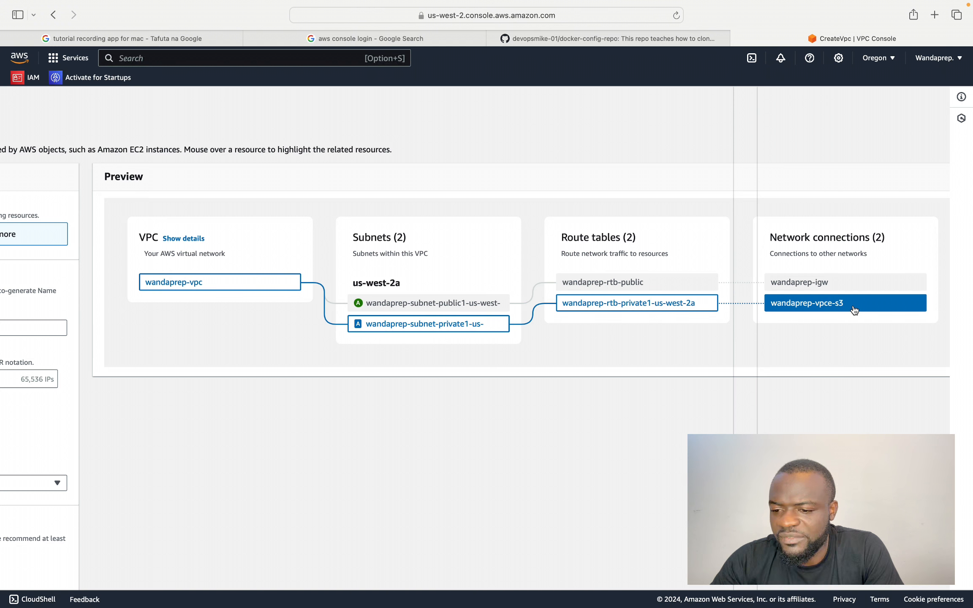
pyautogui.hscroll(-2, 465, 274)
pyautogui.hscroll(-10, 465, 275)
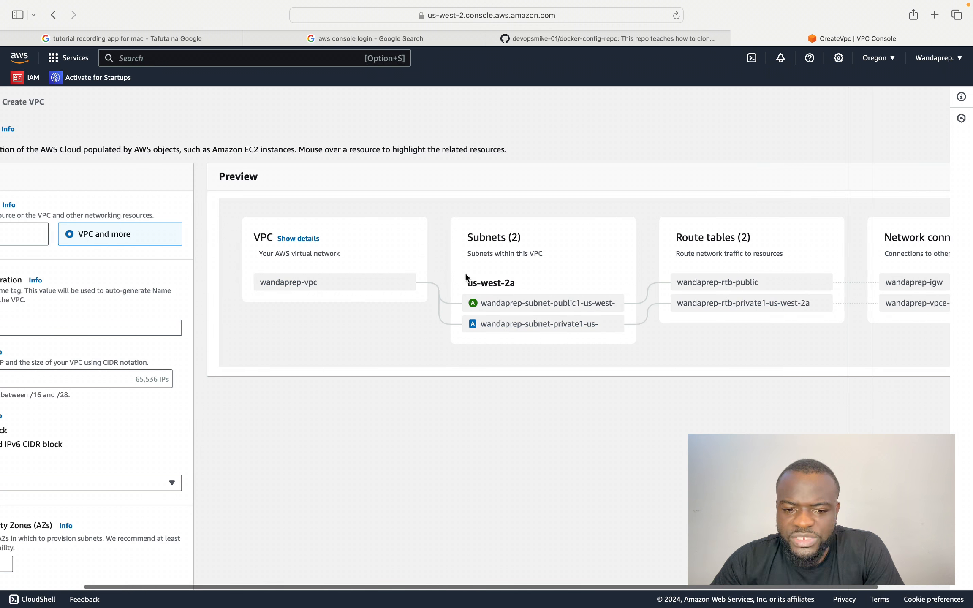
# Create the wandaprep VPC with its subnets, route tables and S3 gateway endpoint, and open the new VPC's details.
pyautogui.scroll(-10, 466, 277)
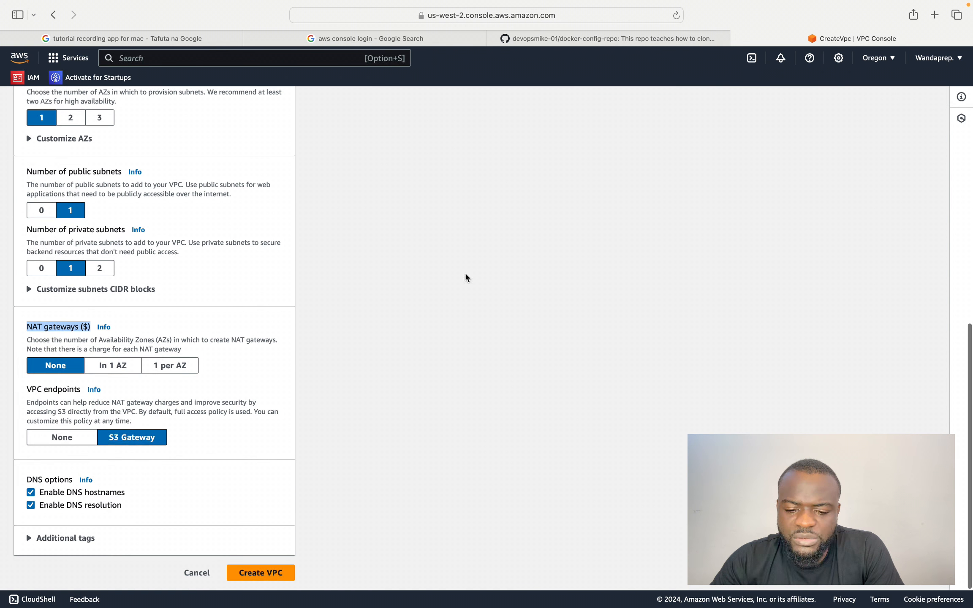
pyautogui.click(282, 575)
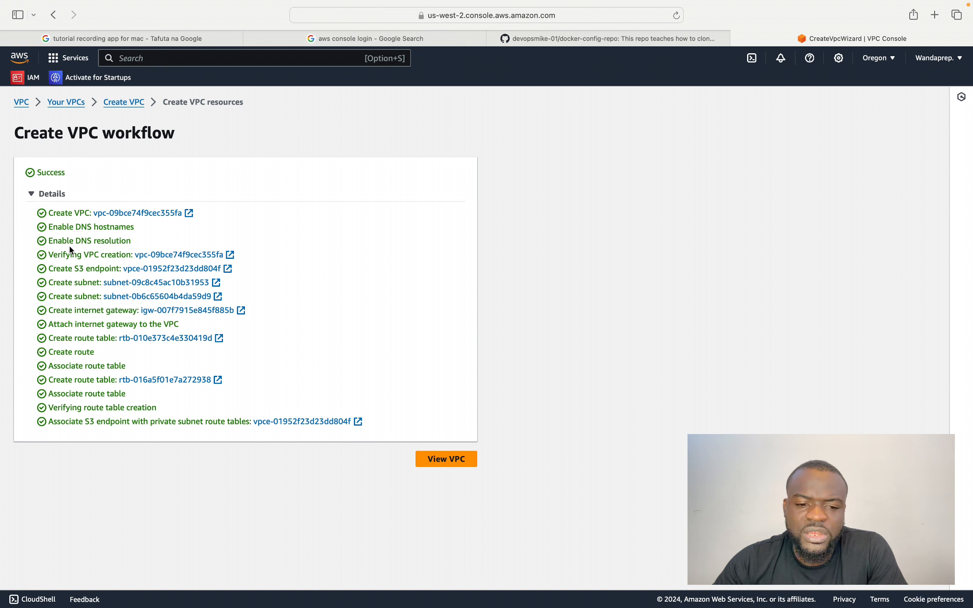
pyautogui.moveTo(73, 173); pyautogui.dragTo(27, 174)
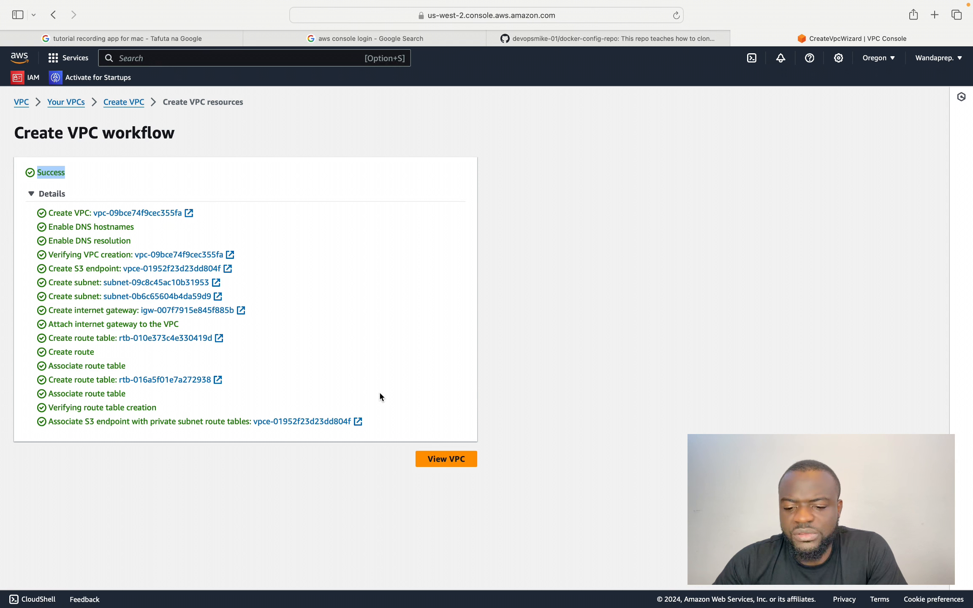
pyautogui.click(437, 457)
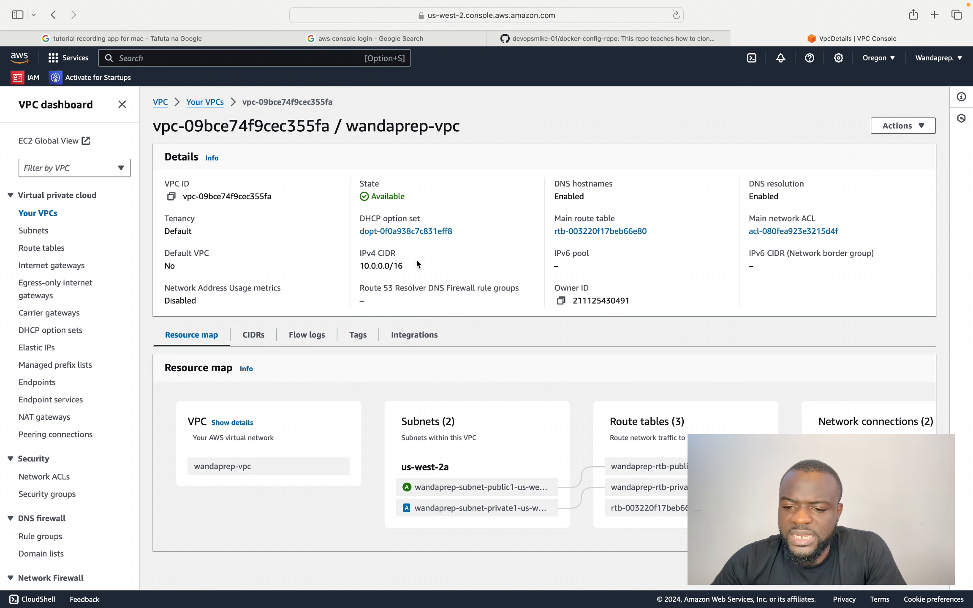
# Review the resource map, CIDRs, flow logs, tags and integrations of wandaprep-vpc.
pyautogui.hscroll(3, 401, 450)
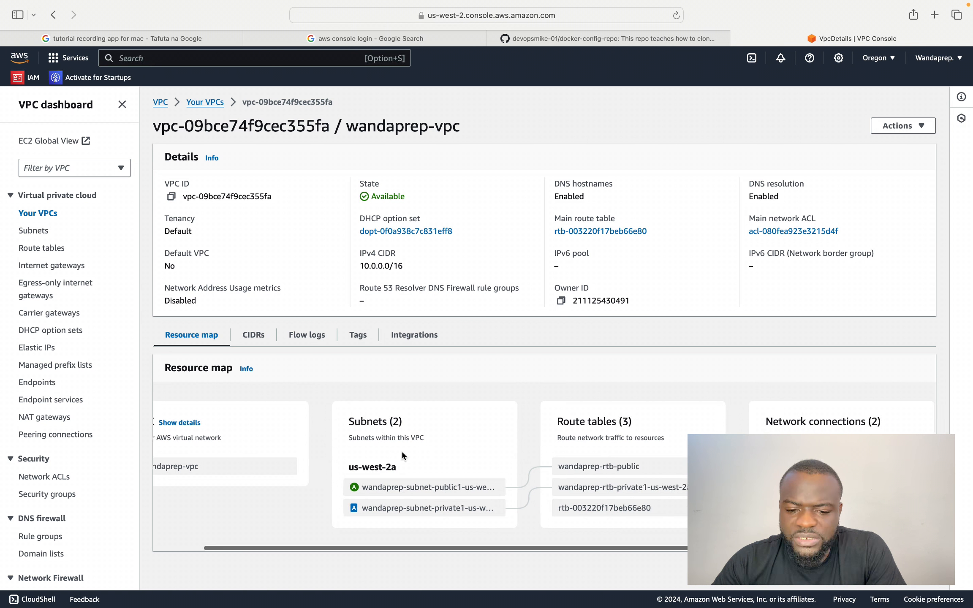
pyautogui.hscroll(-3, 401, 451)
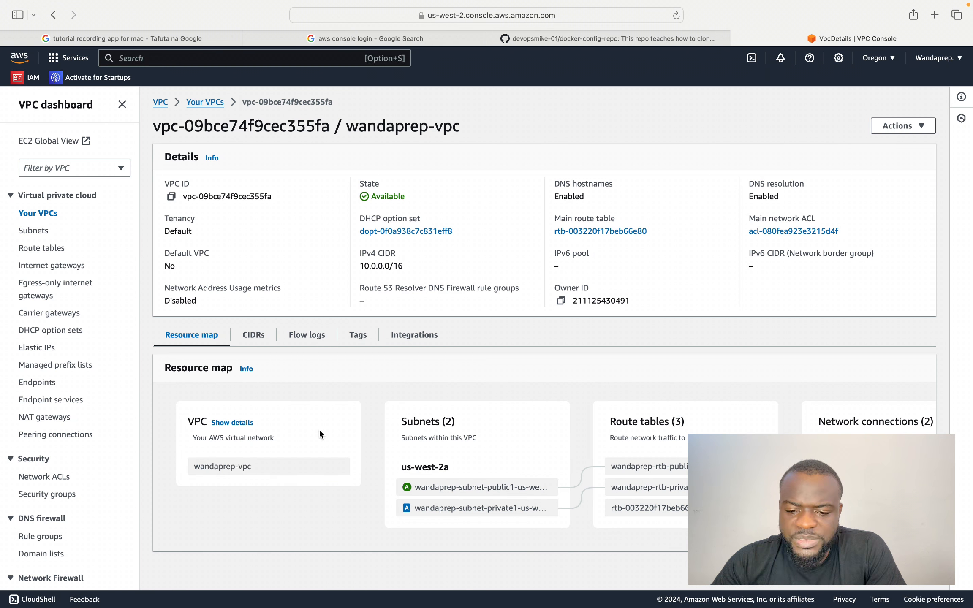
pyautogui.hscroll(3, 465, 507)
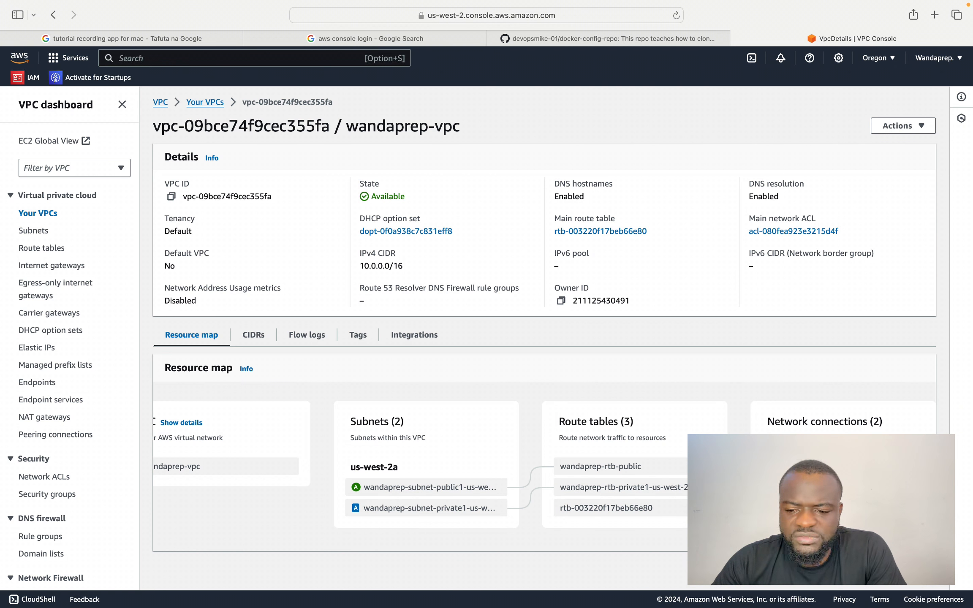
pyautogui.hscroll(-3, 464, 464)
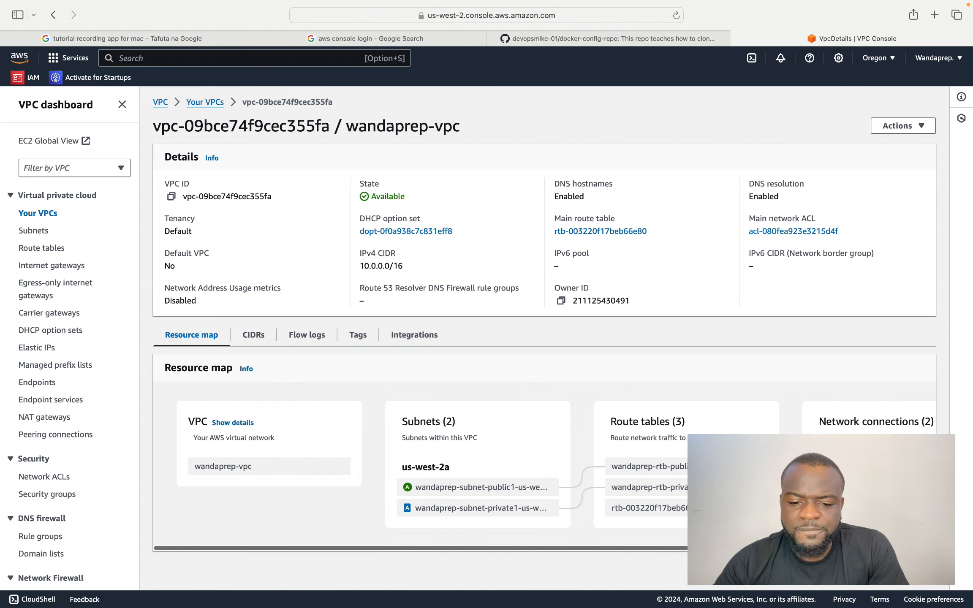
pyautogui.click(261, 336)
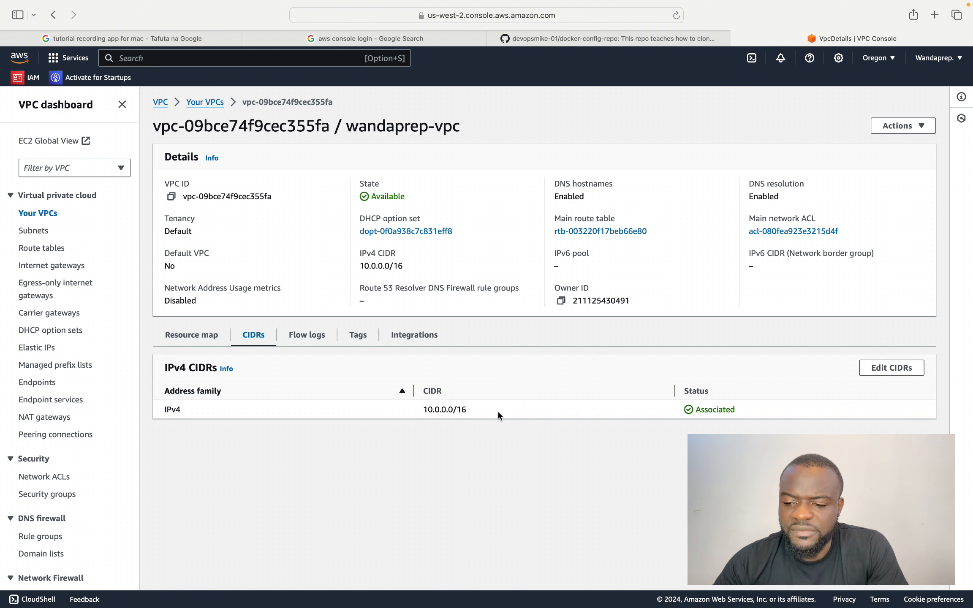
pyautogui.click(311, 336)
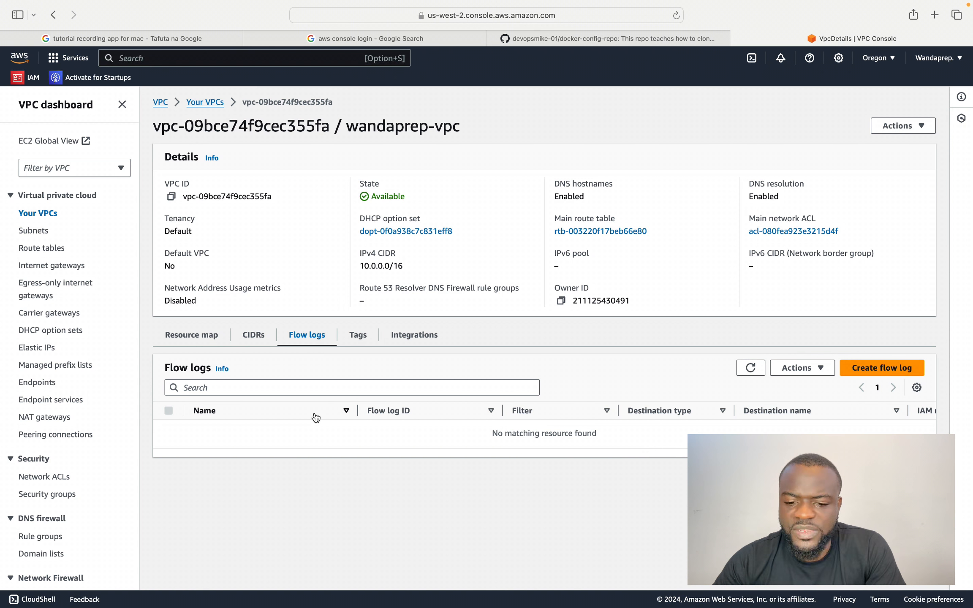
pyautogui.click(359, 340)
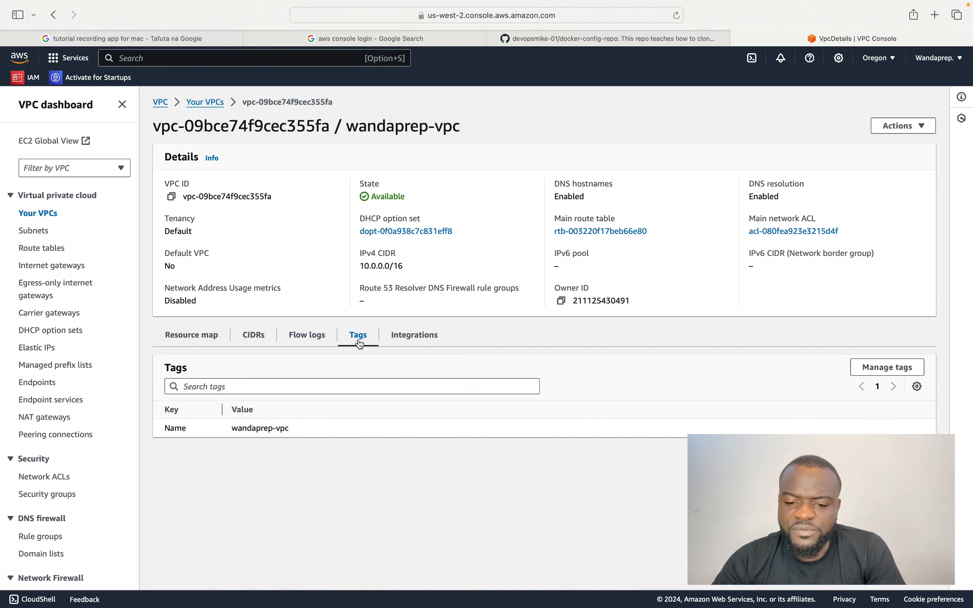
pyautogui.click(419, 339)
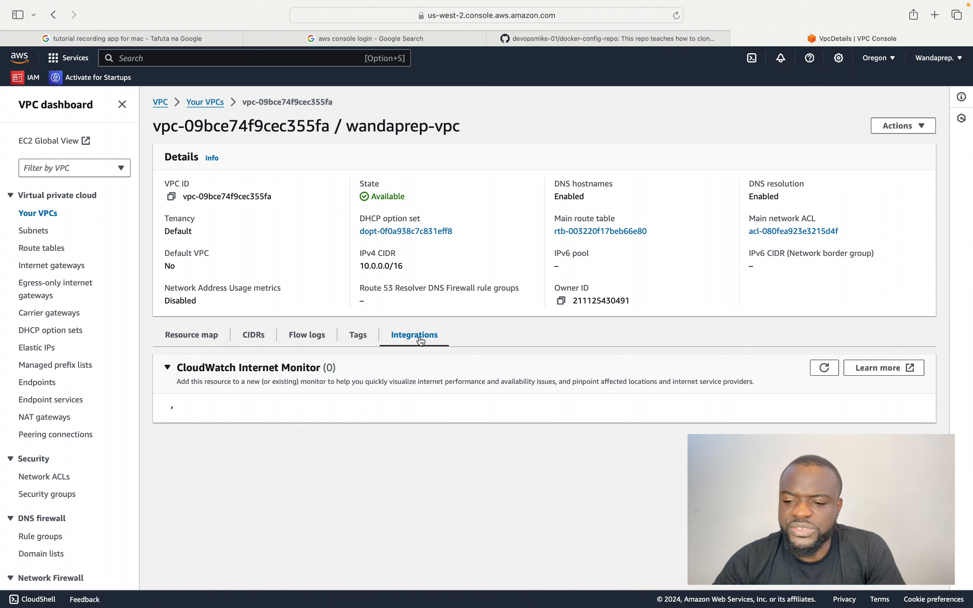